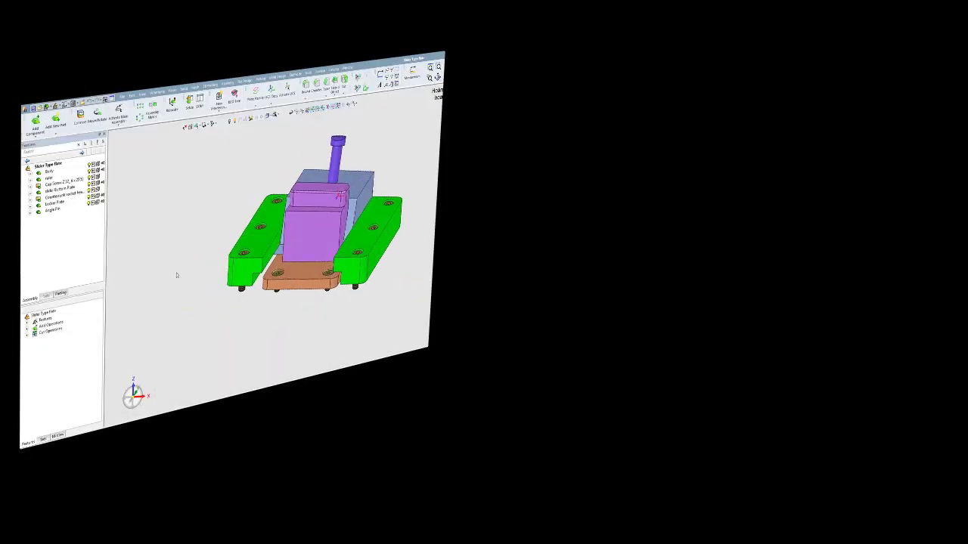
# Open the Distribution Layout tool for the slider assembly and check the available target layout choices
pyautogui.click(226, 81)
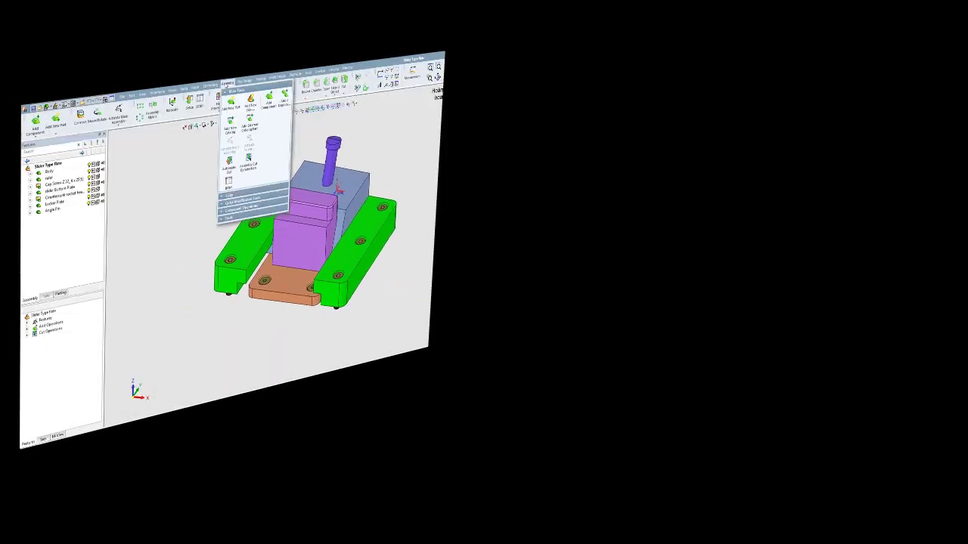
pyautogui.click(229, 219)
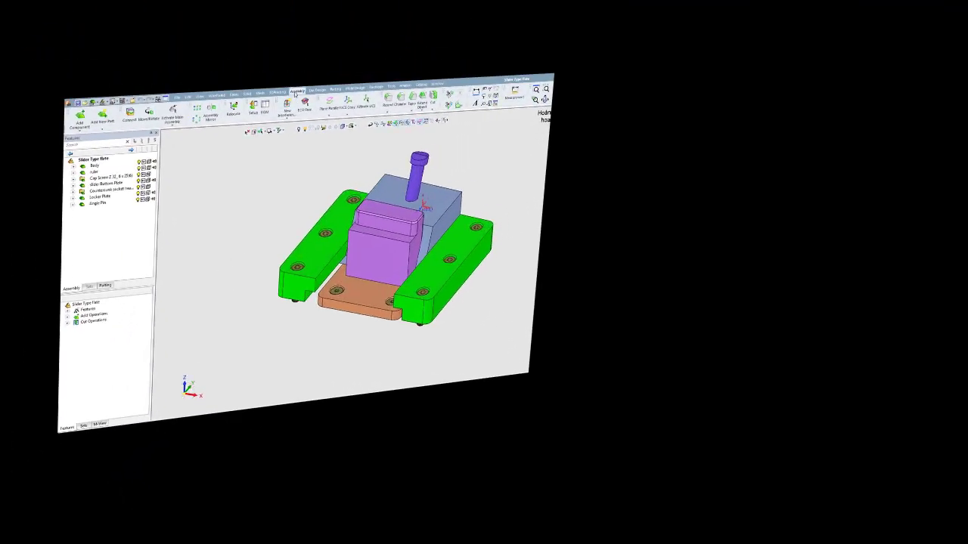
pyautogui.click(296, 91)
pyautogui.moveTo(292, 226)
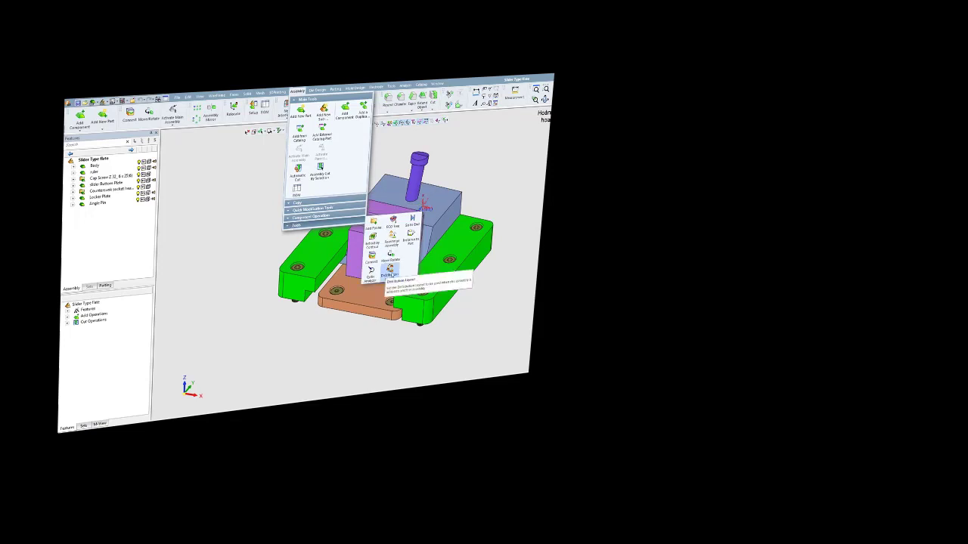
pyautogui.click(390, 271)
pyautogui.moveTo(312, 131); pyautogui.dragTo(279, 128)
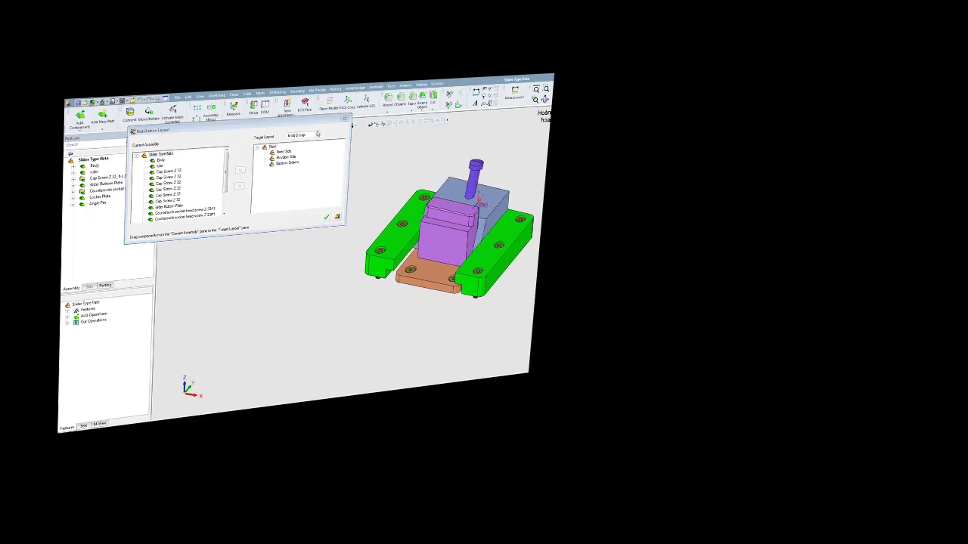
pyautogui.click(317, 135)
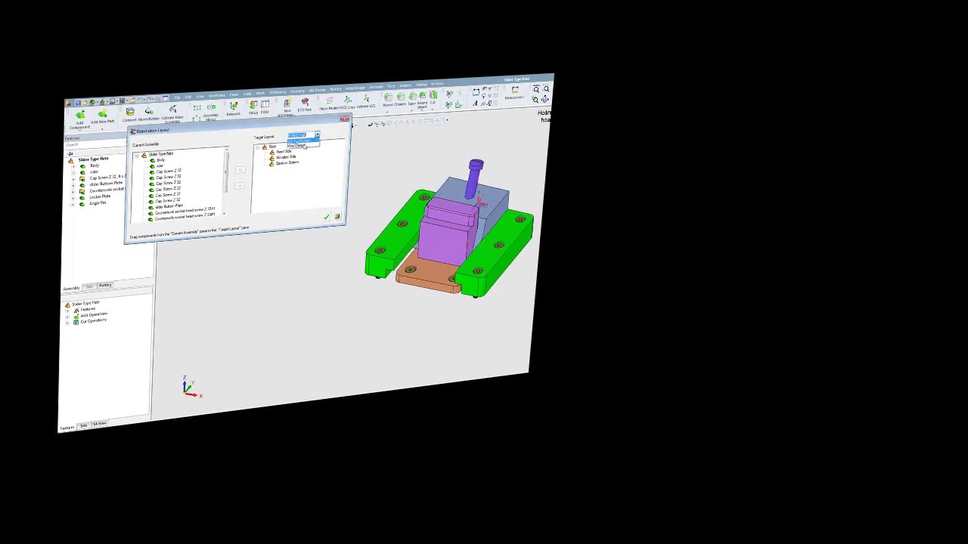
pyautogui.click(332, 133)
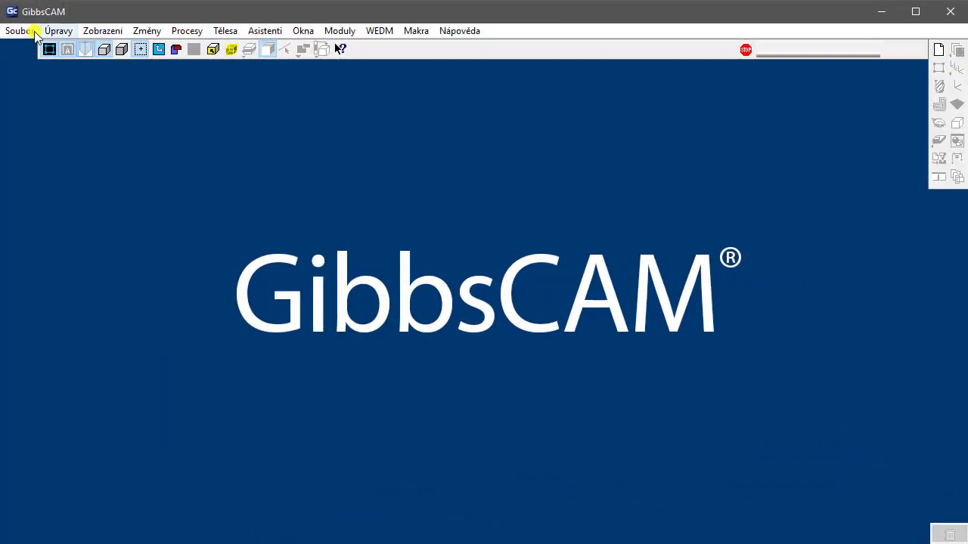
# In GibbsCAM, open Coupling.par in mm for the 3-axis vertical milling centre, importing the SDL/TYSA_COLOUR attribute
pyautogui.click(19, 31)
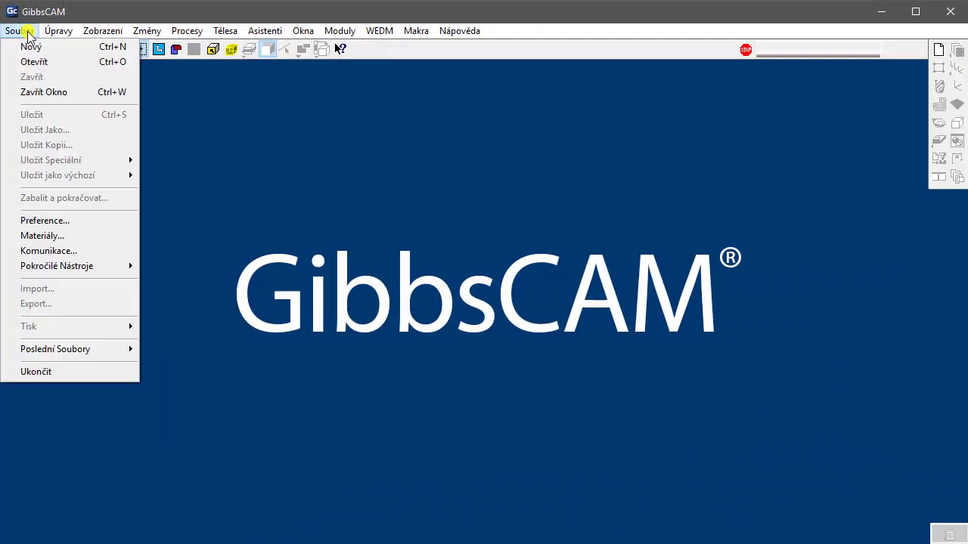
pyautogui.click(29, 63)
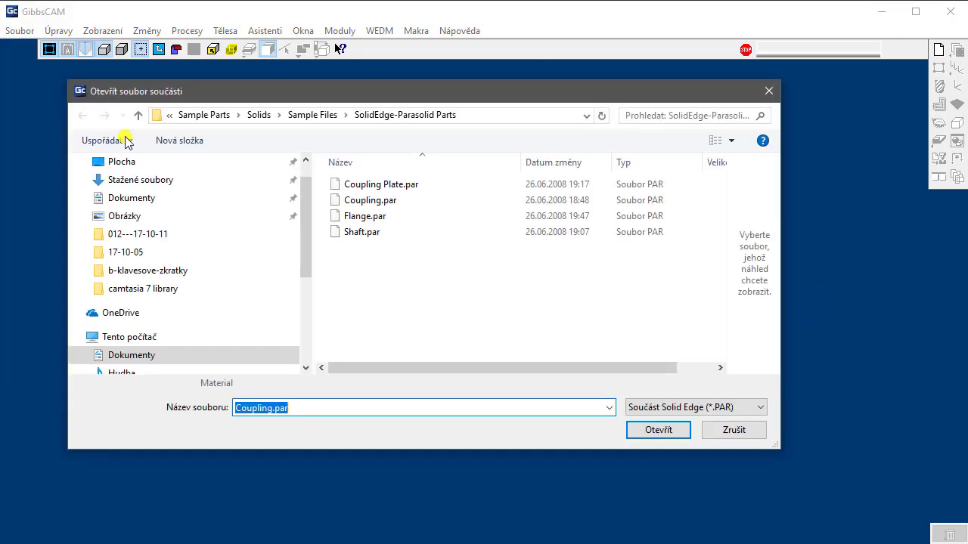
pyautogui.click(352, 201)
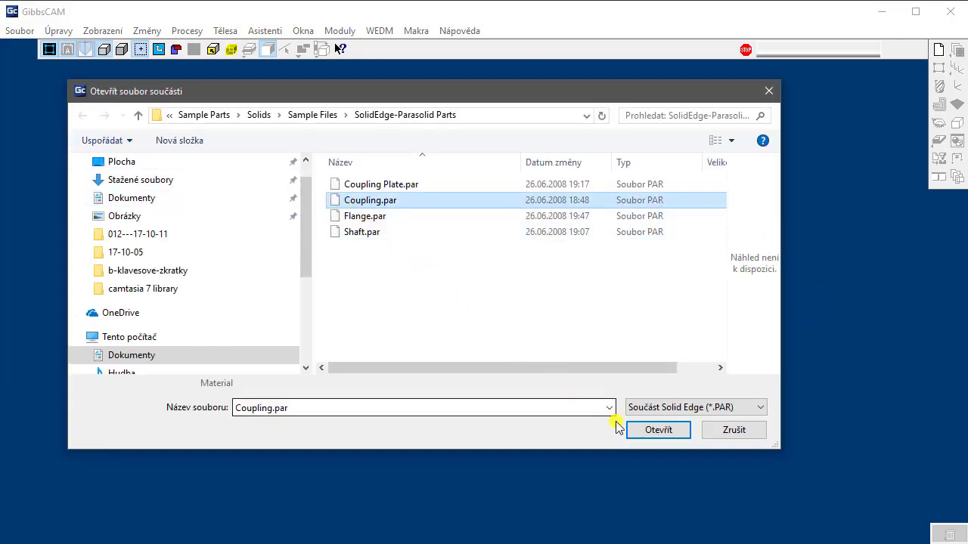
pyautogui.click(637, 431)
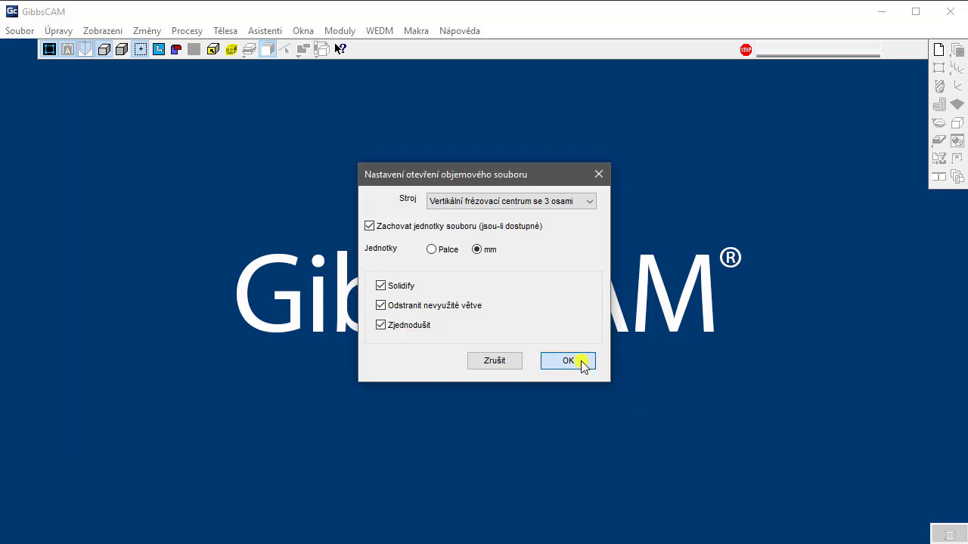
pyautogui.click(580, 362)
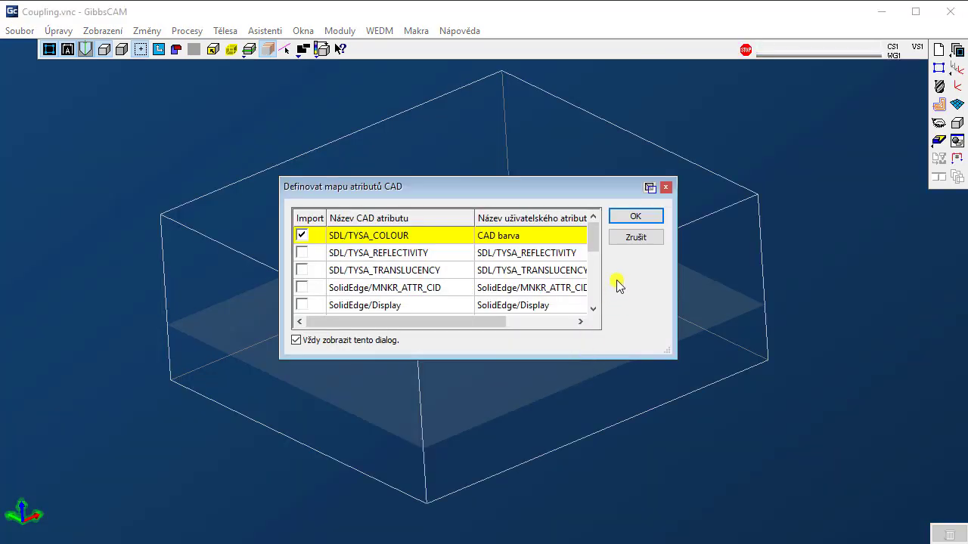
pyautogui.click(635, 217)
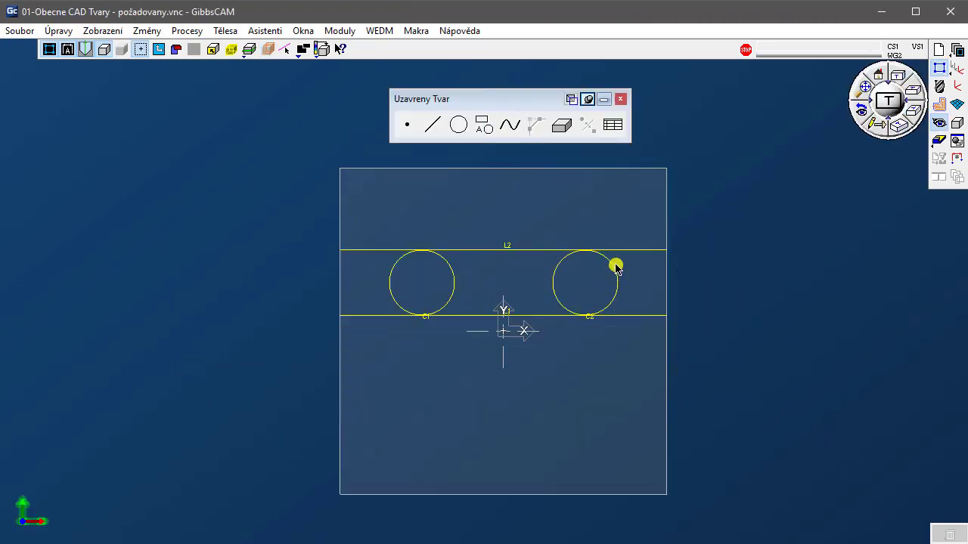
# Connect the upper horizontal line to the right circle and to the left circle at their tangent points
pyautogui.click(616, 268)
pyautogui.keyDown('shift'); pyautogui.click(607, 250); pyautogui.keyUp('shift')
pyautogui.click(583, 126)
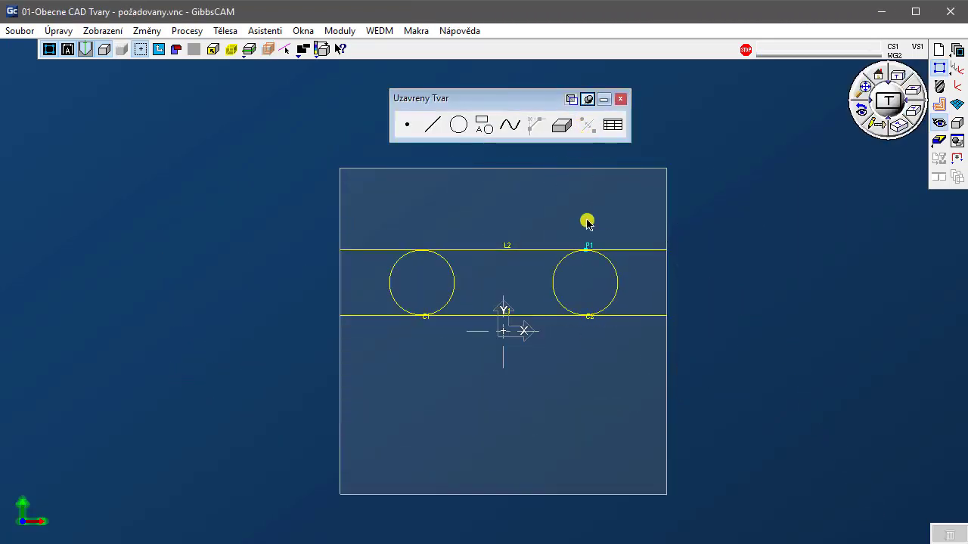
pyautogui.click(445, 251)
pyautogui.keyDown('shift'); pyautogui.click(442, 257); pyautogui.keyUp('shift')
pyautogui.click(585, 121)
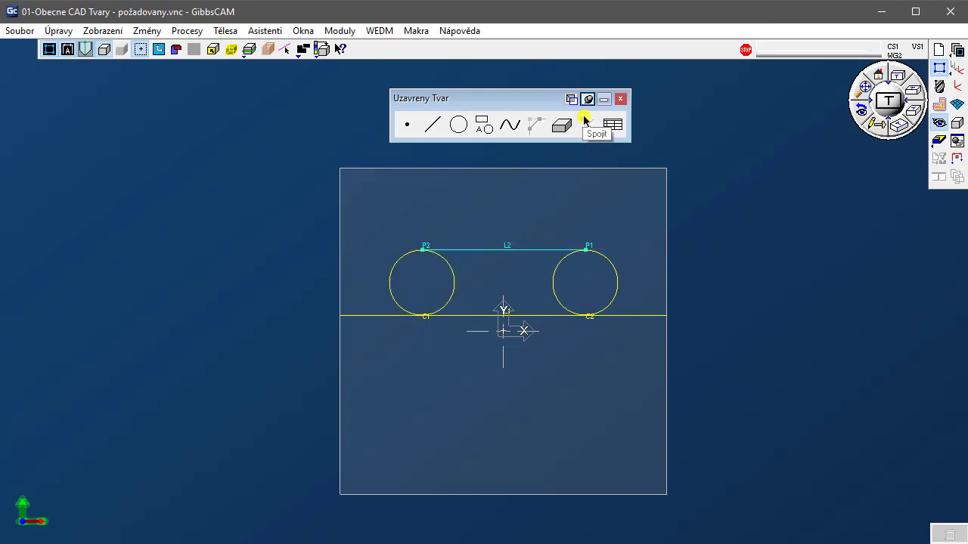
# Connect the lower horizontal line to the left and right circles, closing the trimmed contour
pyautogui.click(453, 283)
pyautogui.keyDown('shift'); pyautogui.click(453, 315); pyautogui.keyUp('shift')
pyautogui.click(587, 129)
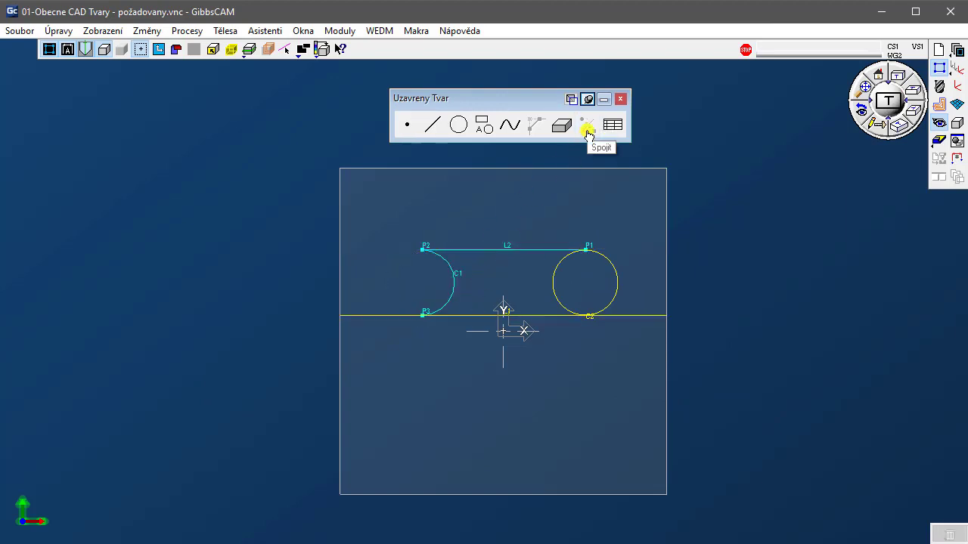
pyautogui.click(558, 317)
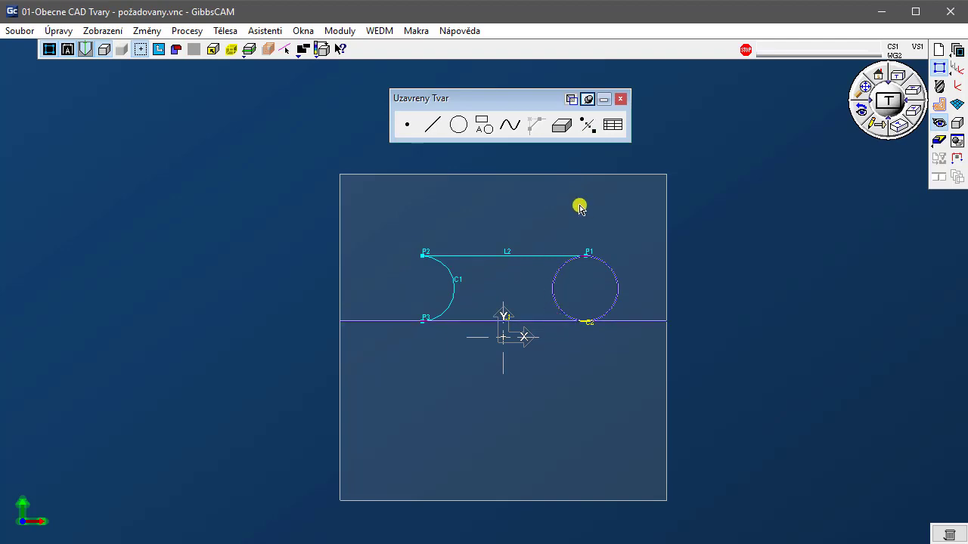
pyautogui.click(586, 125)
pyautogui.click(451, 286)
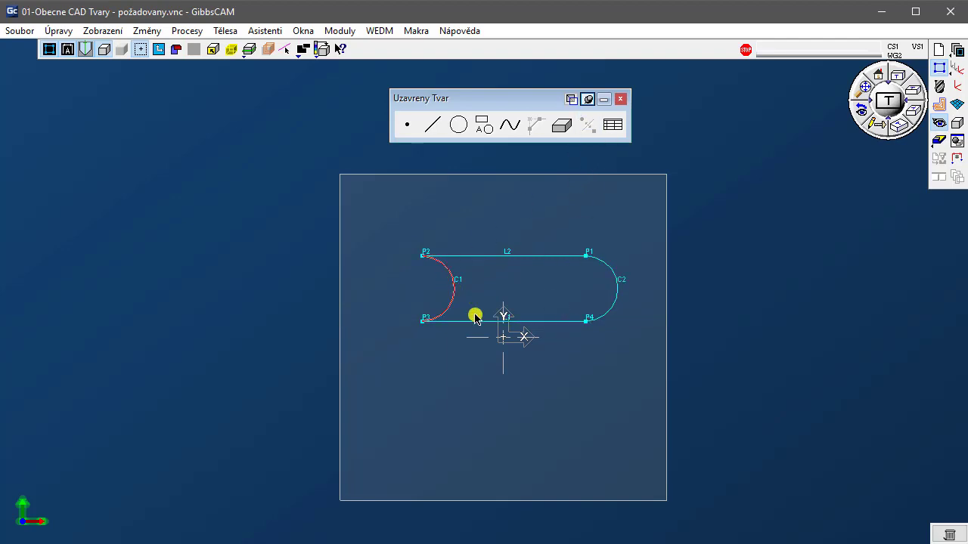
pyautogui.click(487, 367)
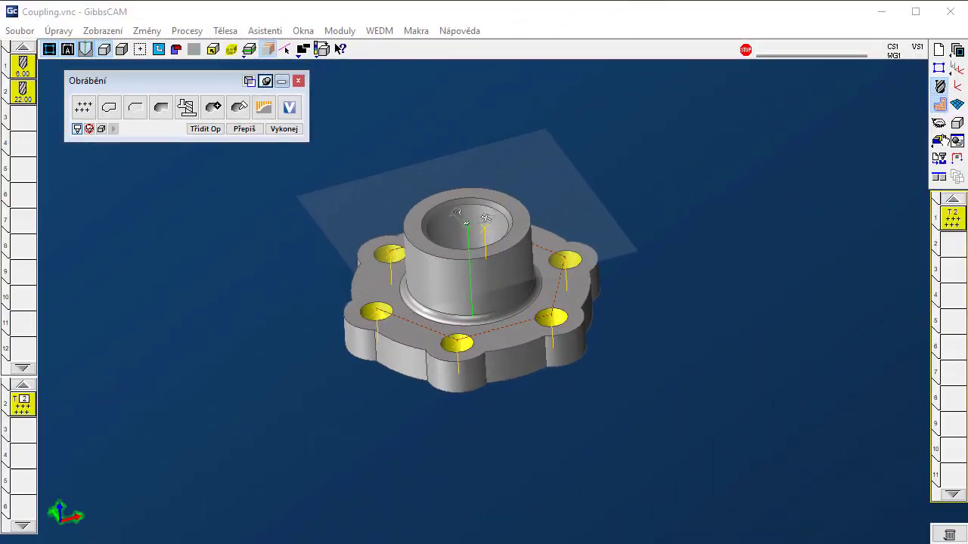
# Play the simulation of the flange hole-machining operation on the coupling and close it
pyautogui.click(803, 486)
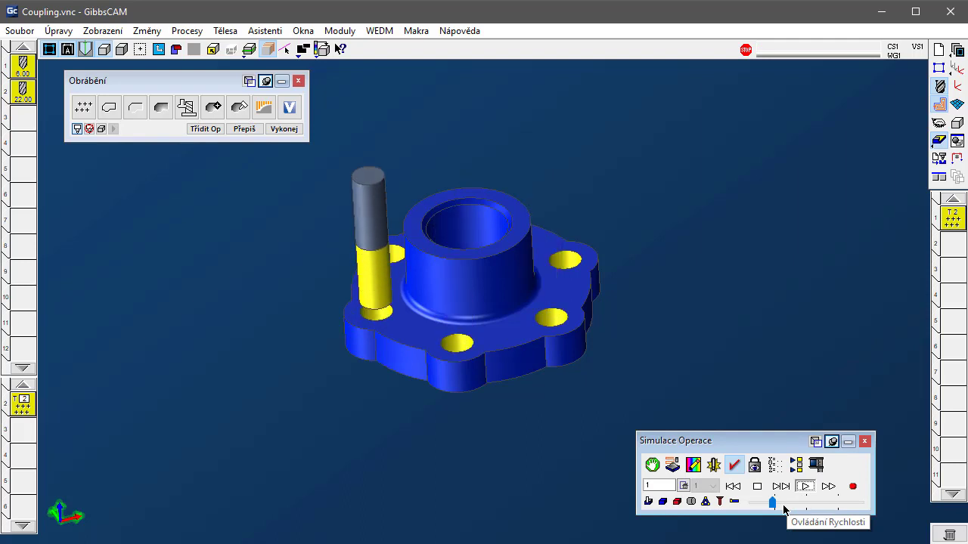
pyautogui.click(864, 440)
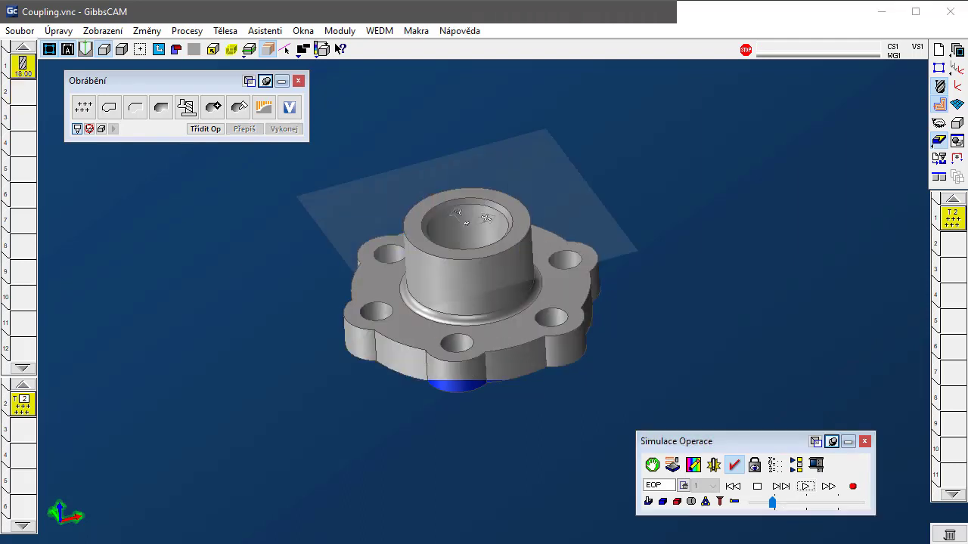
# Select the coupling's outer profile geometry and execute the machining process on it with the 18 mm tool
pyautogui.click(250, 48)
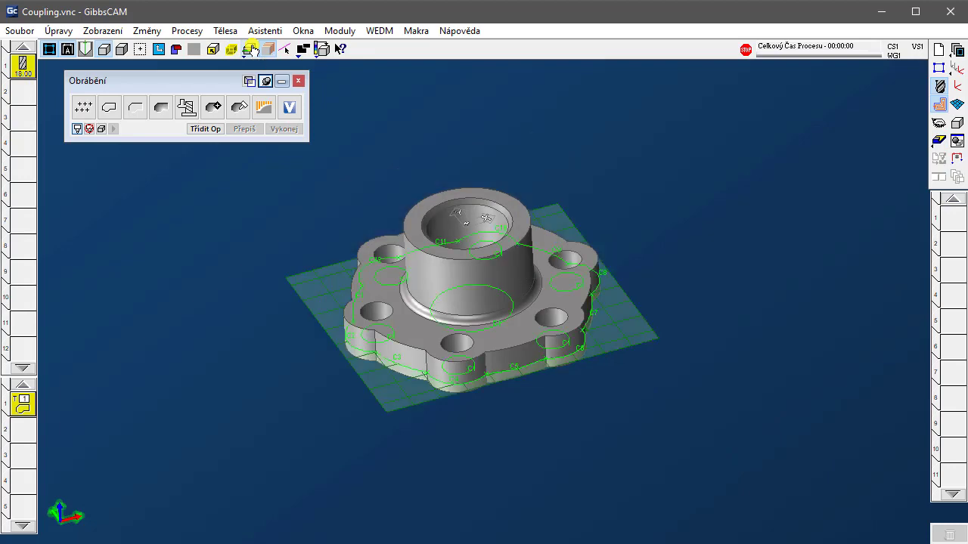
pyautogui.click(579, 351)
pyautogui.click(293, 130)
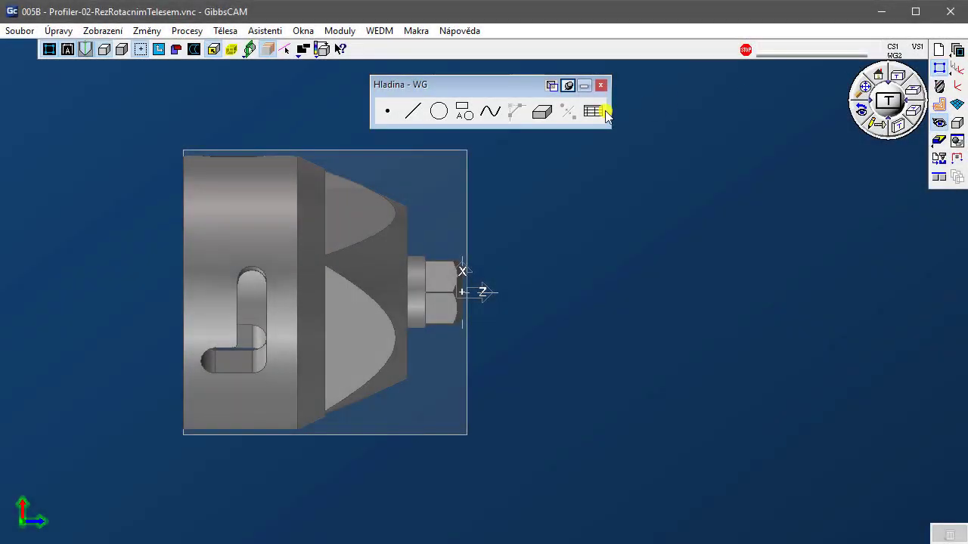
# In Geometry Expert, define 90° lines at Z 1 and Z -61 and 180° lines at Xd 62 and Xd 3
pyautogui.click(595, 111)
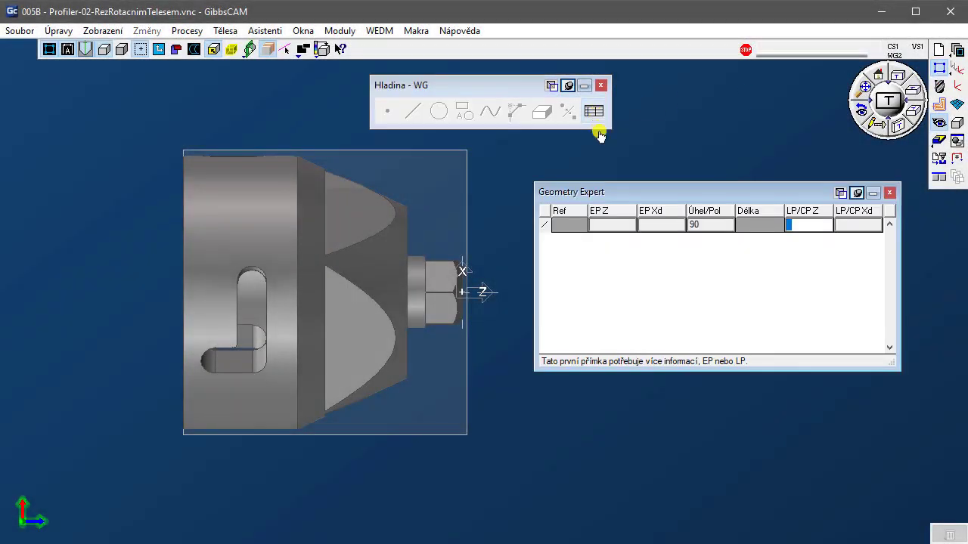
pyautogui.write('1')
pyautogui.press('Return')
pyautogui.write('62')
pyautogui.press('Return')
pyautogui.write('-61')
pyautogui.press('Return')
pyautogui.write('3')
pyautogui.press('Return')
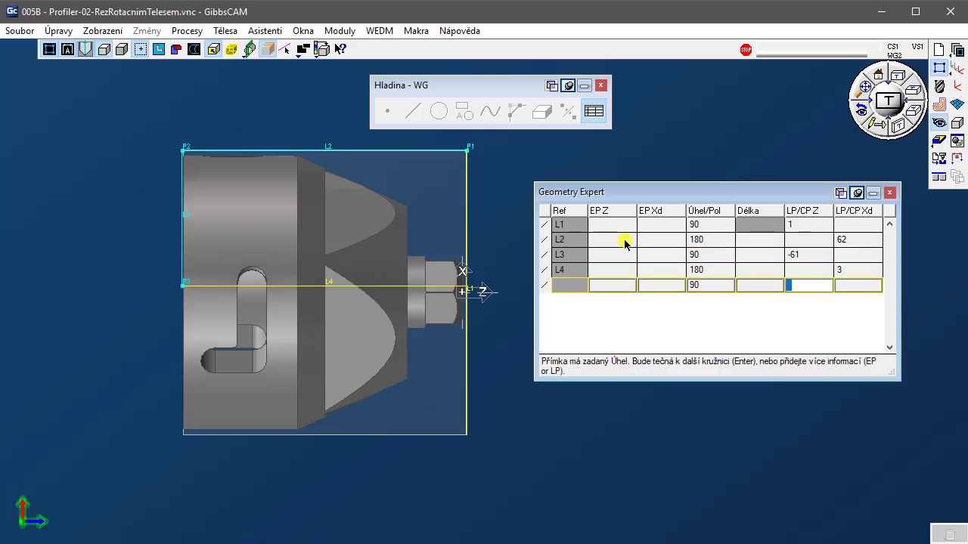
# Close the four-line profile by connecting its last line to the first, and exit Geometry Expert
pyautogui.click(545, 285)
pyautogui.click(646, 287)
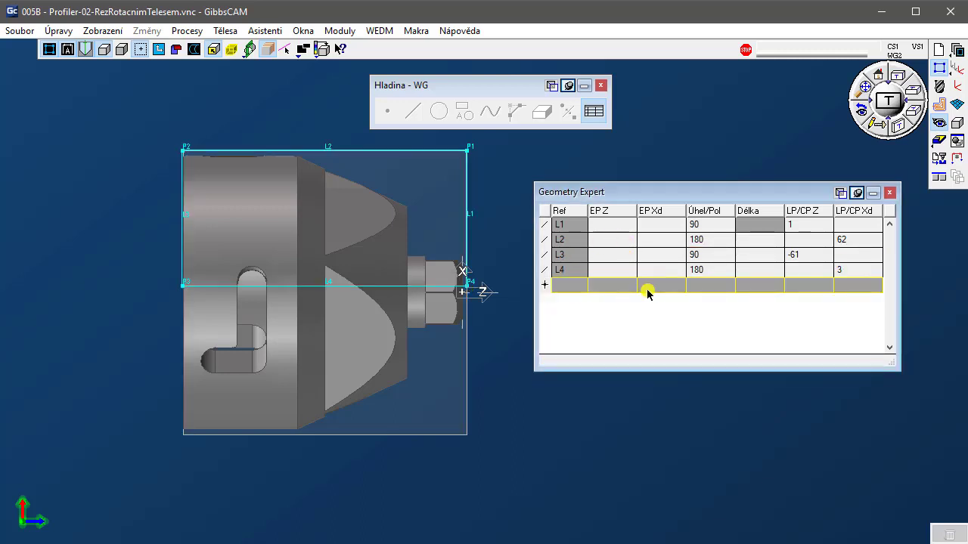
pyautogui.click(889, 192)
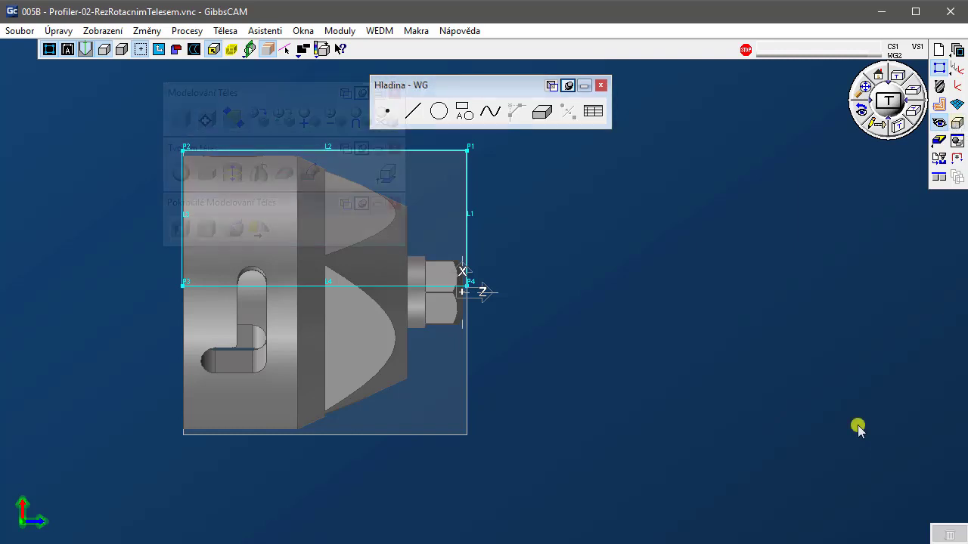
# Revolve the closed rectangular profile 360° about the horizontal axis at X 0 into a solid cylinder
pyautogui.click(957, 123)
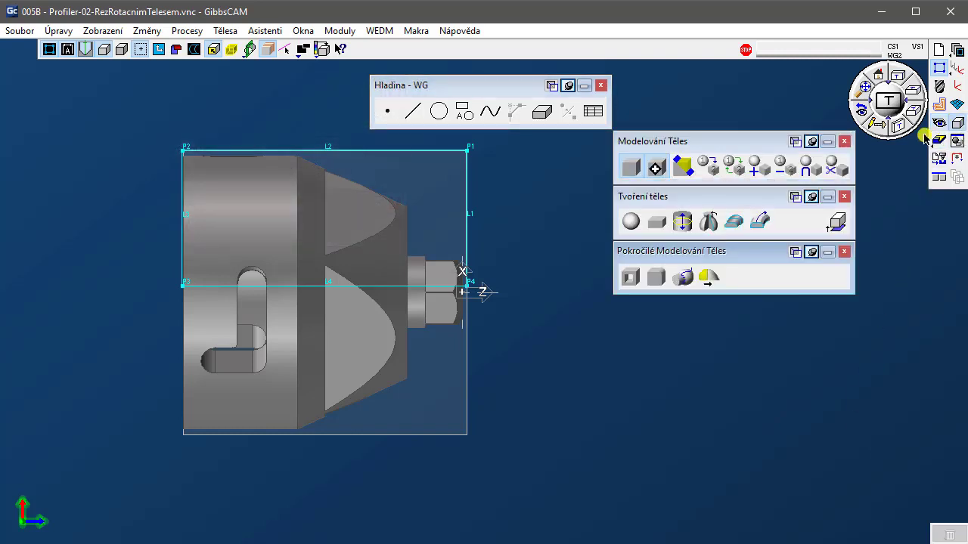
pyautogui.click(708, 220)
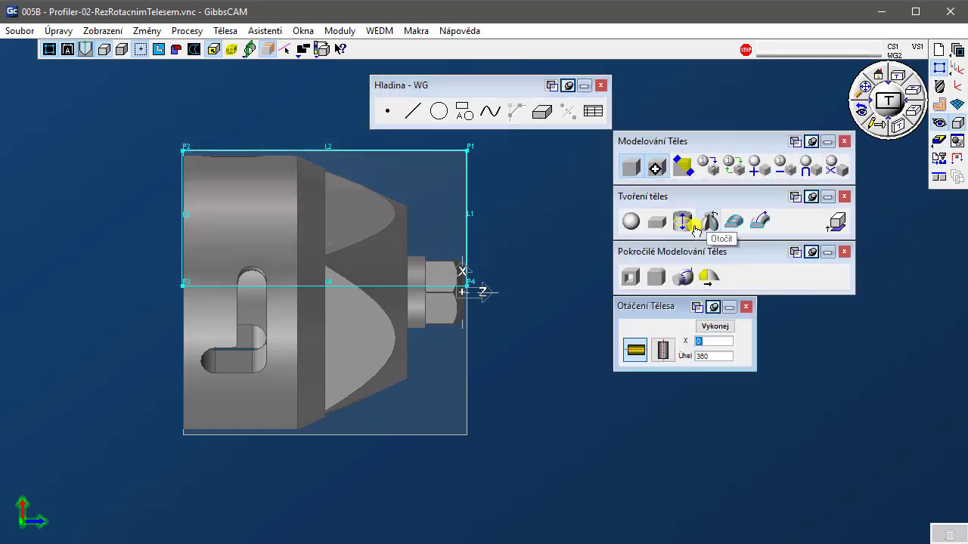
pyautogui.doubleClick(468, 203)
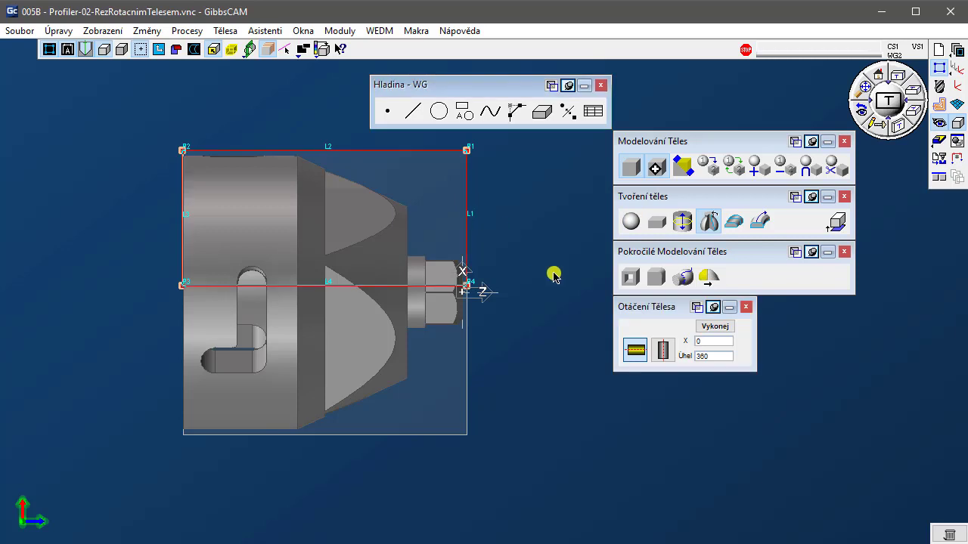
pyautogui.click(699, 327)
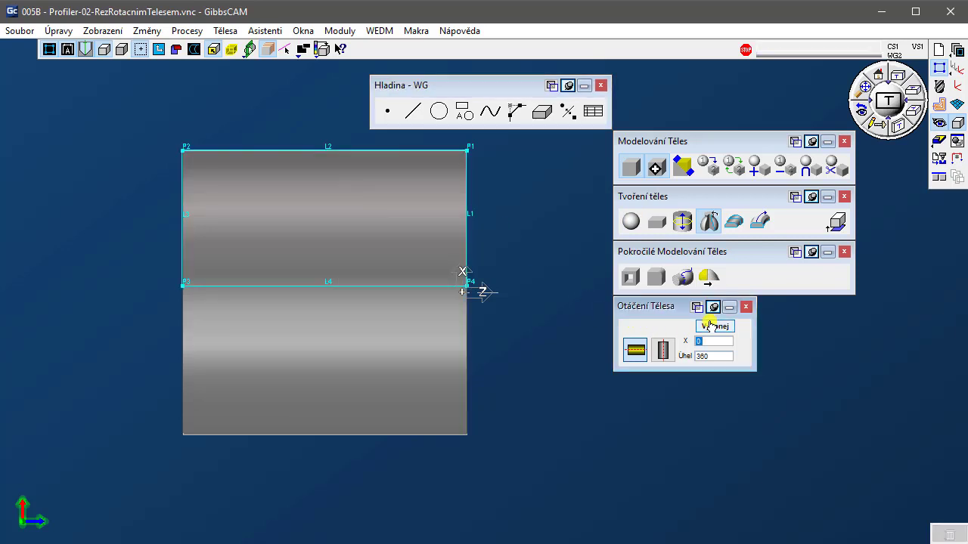
# Change the body type of the revolved cylinder to stock
pyautogui.click(395, 227)
pyautogui.rightClick(385, 223)
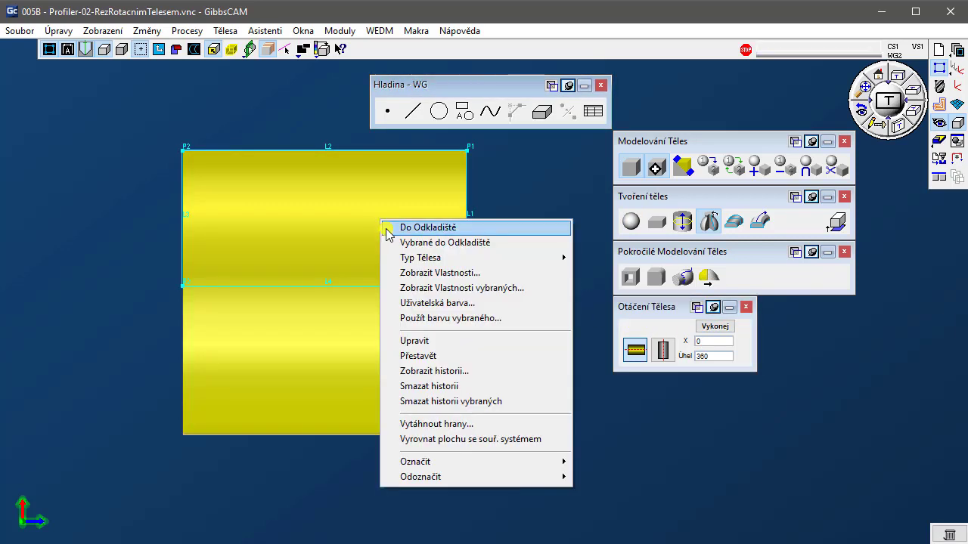
pyautogui.moveTo(415, 259)
pyautogui.click(598, 272)
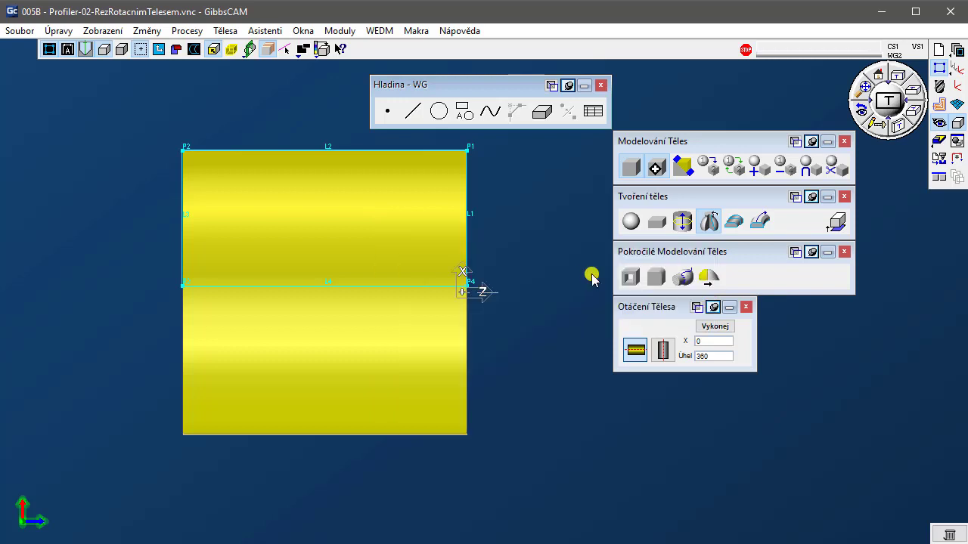
pyautogui.click(550, 261)
pyautogui.moveTo(550, 259); pyautogui.dragTo(259, 220, button='middle')
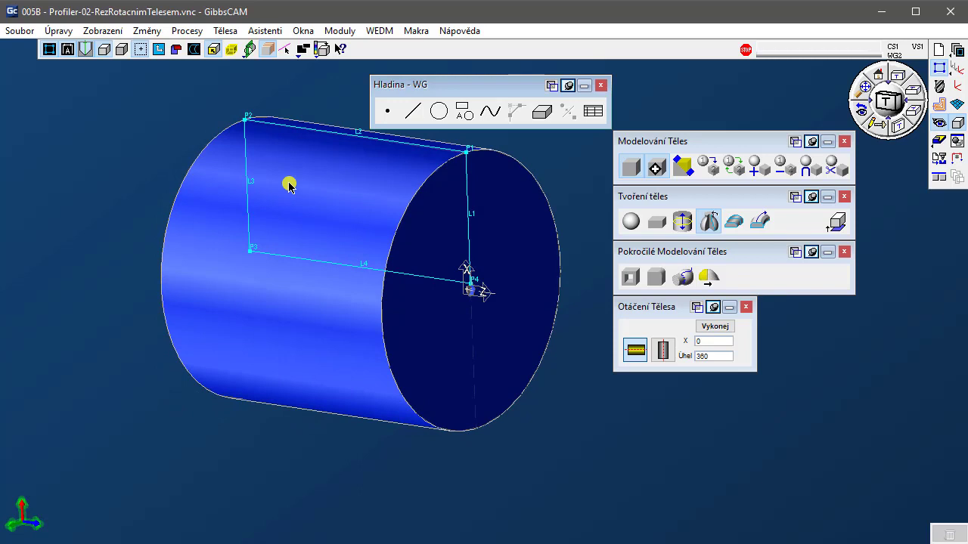
# Move the stock cylinder into the body bag and close the body bag, solid modelling and geometry palettes
pyautogui.click(288, 187)
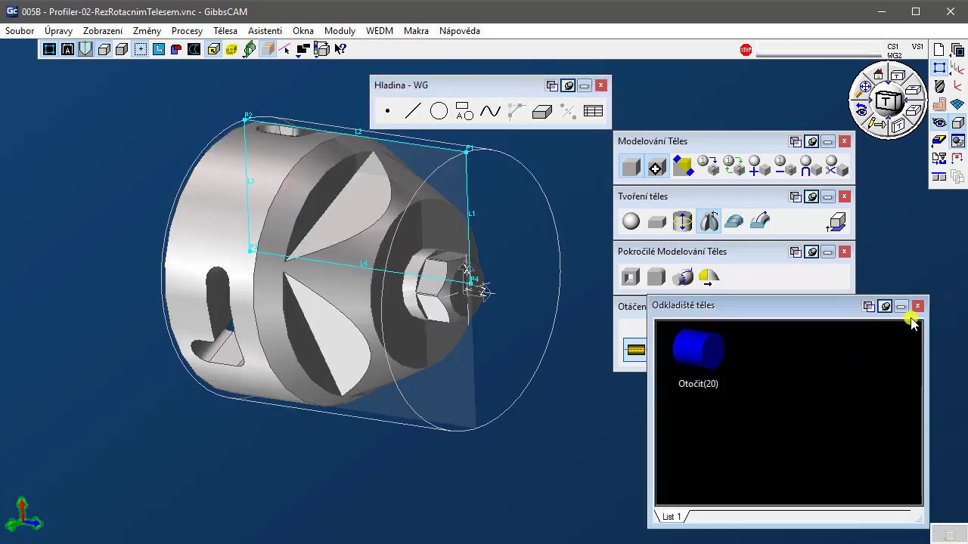
pyautogui.click(919, 307)
pyautogui.click(844, 142)
pyautogui.click(601, 84)
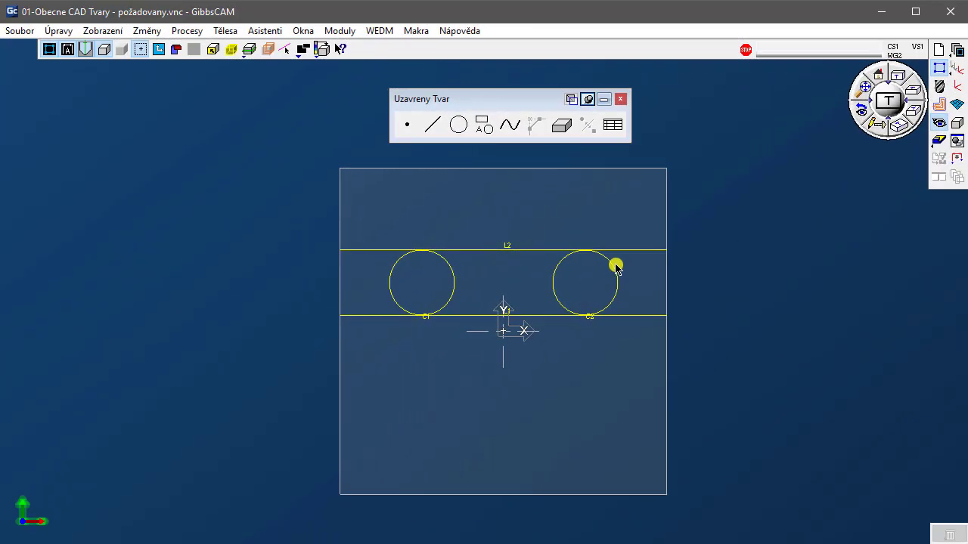
# Connect the upper horizontal line to the right circle and to the left circle at their tangent points
pyautogui.click(609, 255)
pyautogui.keyDown('shift'); pyautogui.click(607, 251); pyautogui.keyUp('shift')
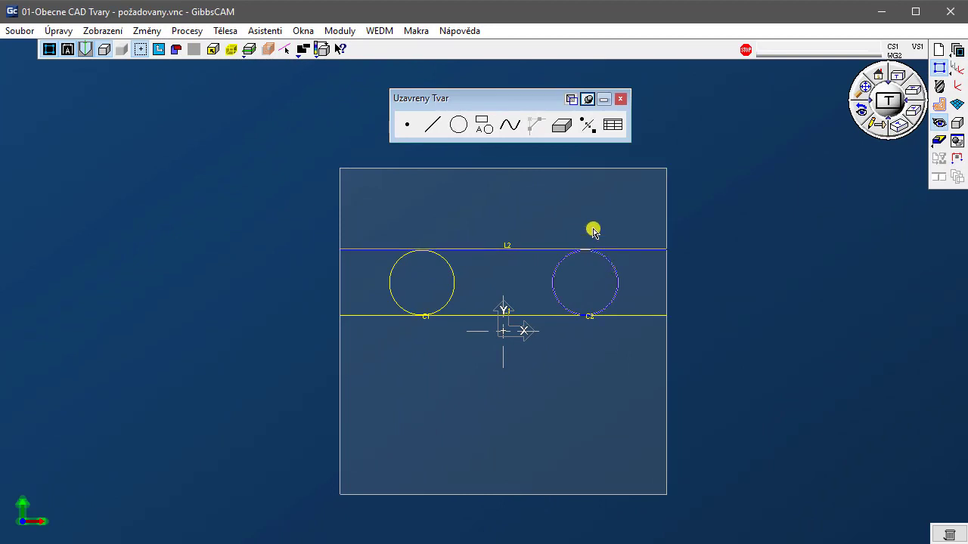
pyautogui.click(581, 127)
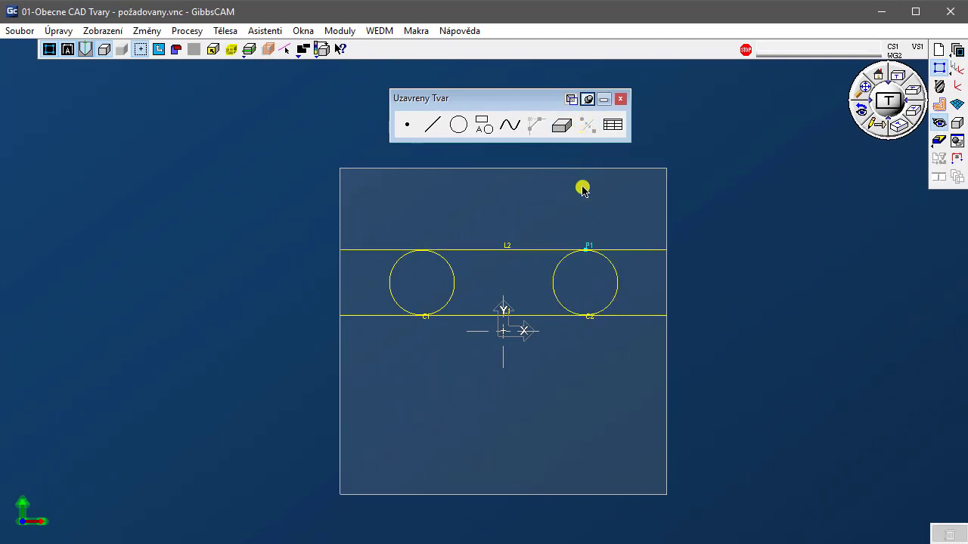
pyautogui.click(446, 250)
pyautogui.keyDown('shift'); pyautogui.click(446, 259); pyautogui.keyUp('shift')
pyautogui.click(587, 125)
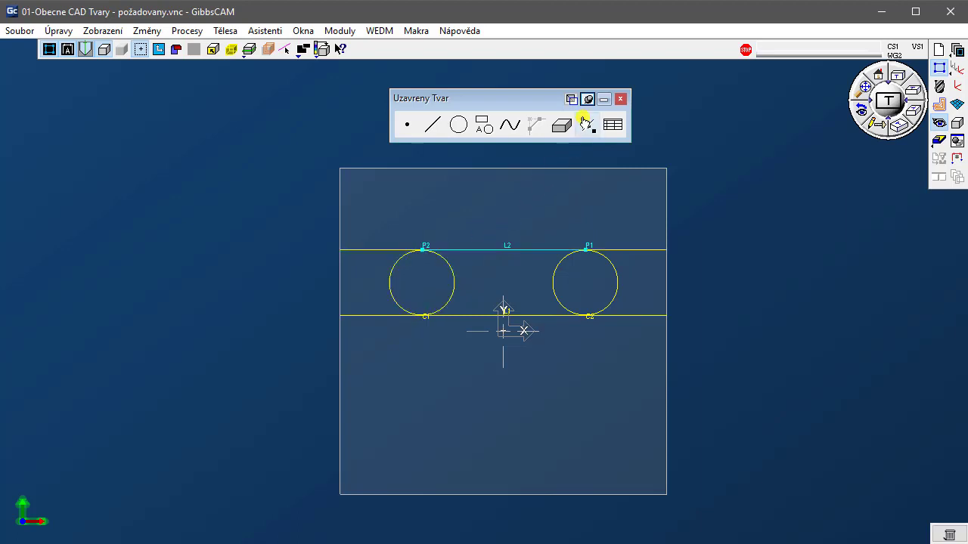
# Connect the lower horizontal line to the left circle and to the right circle, closing the slot profile
pyautogui.click(453, 288)
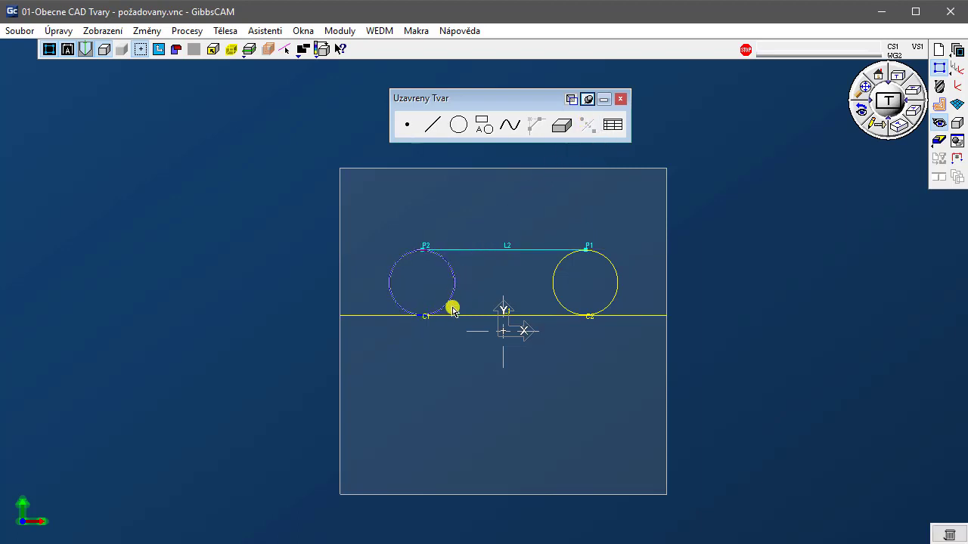
pyautogui.keyDown('shift'); pyautogui.click(449, 314); pyautogui.keyUp('shift')
pyautogui.click(588, 127)
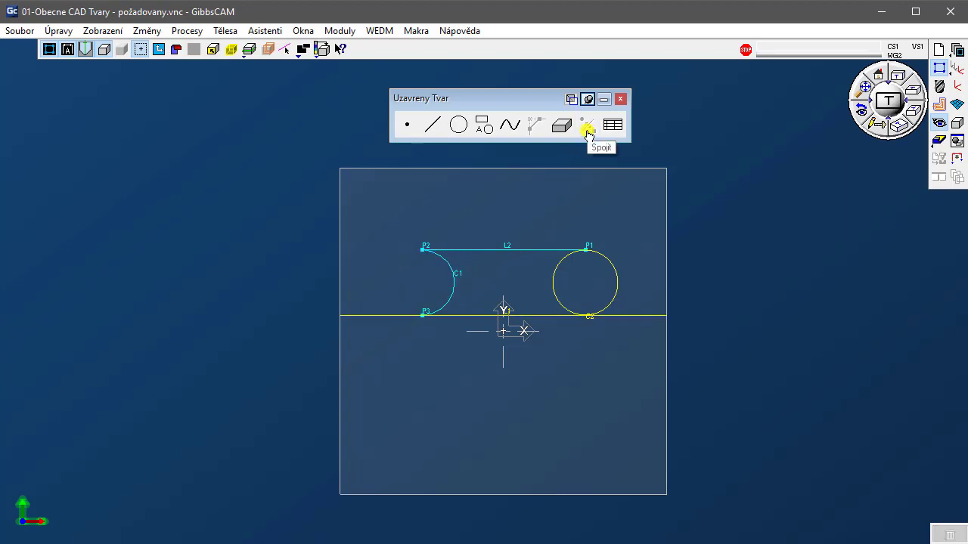
pyautogui.click(557, 310)
pyautogui.keyDown('shift'); pyautogui.click(557, 322); pyautogui.keyUp('shift')
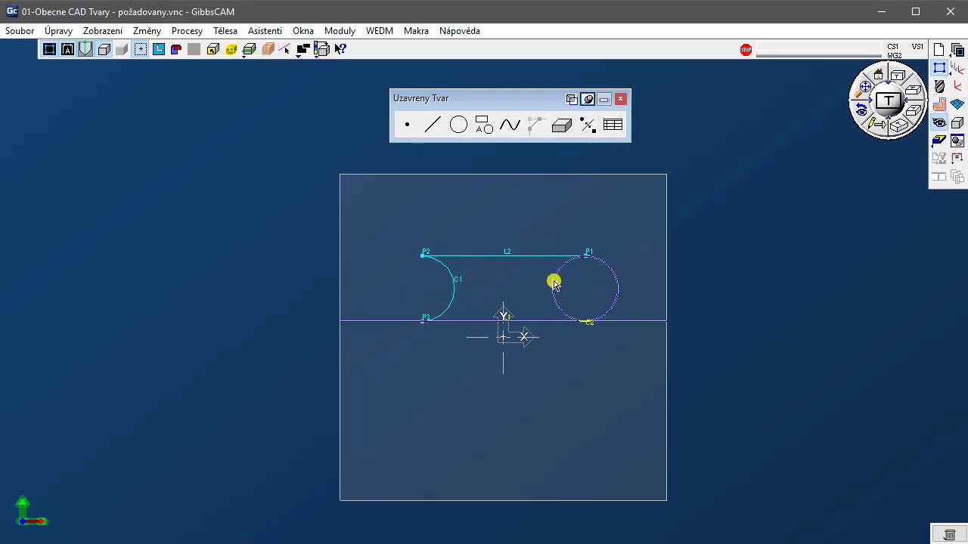
pyautogui.click(588, 127)
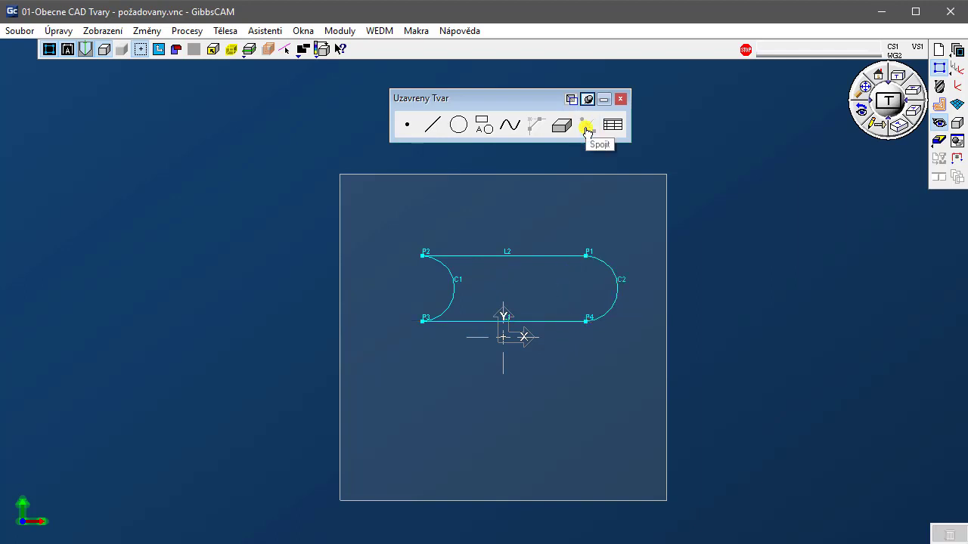
# Select the left arc and the lower line of the connected slot profile
pyautogui.click(454, 288)
pyautogui.keyDown('shift'); pyautogui.click(472, 321); pyautogui.keyUp('shift')
pyautogui.click(483, 363)
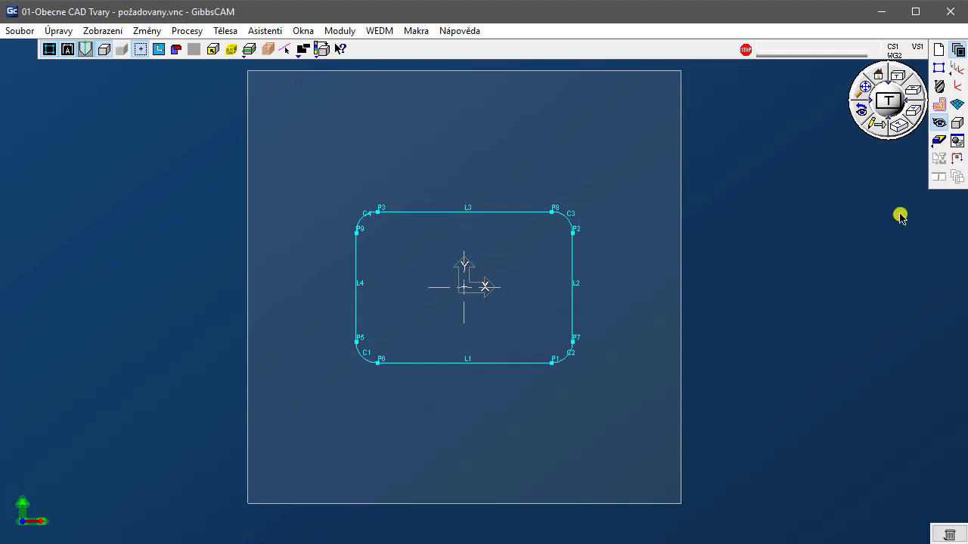
# Select the whole rounded rectangle profile starting from its upper line
pyautogui.click(493, 214)
pyautogui.doubleClick(493, 215)
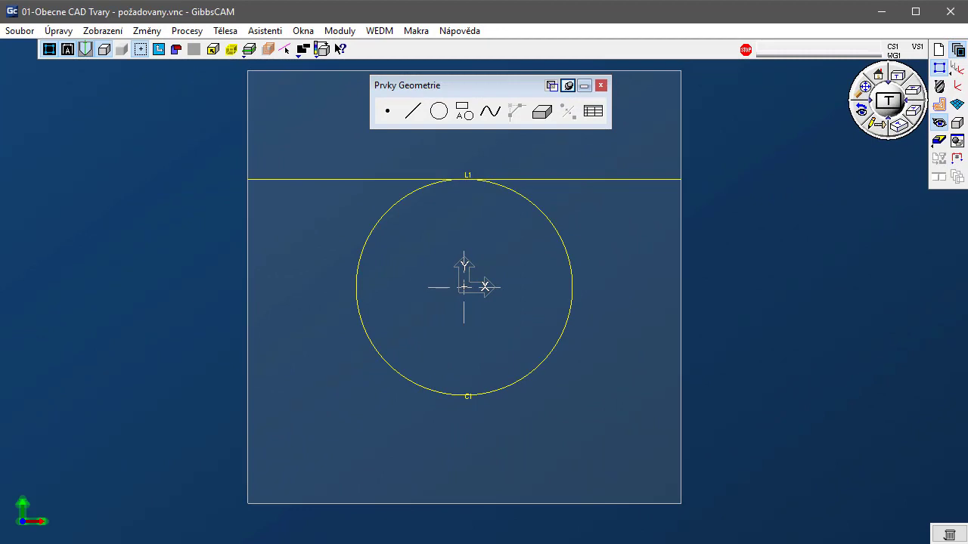
# Connect the circle to the horizontal line above it and to the slanted line below it at the tangent points
pyautogui.click(501, 179)
pyautogui.keyDown('shift'); pyautogui.click(507, 188); pyautogui.keyUp('shift')
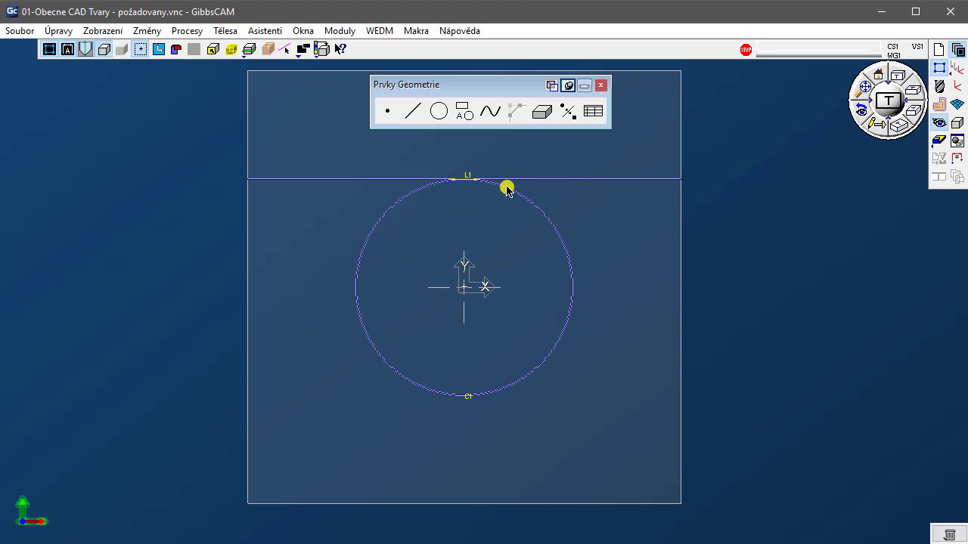
pyautogui.click(567, 112)
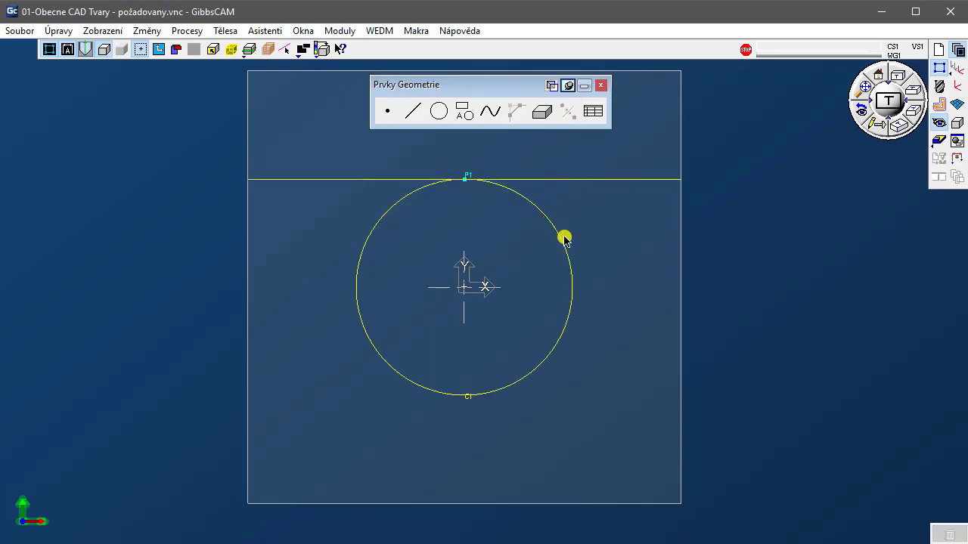
pyautogui.click(481, 408)
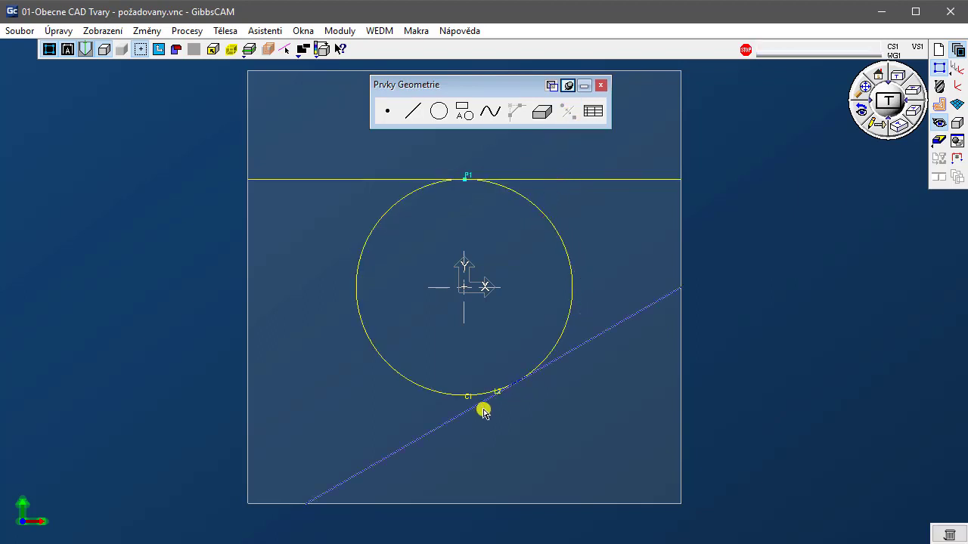
pyautogui.keyDown('shift'); pyautogui.click(549, 352); pyautogui.keyUp('shift')
pyautogui.click(568, 112)
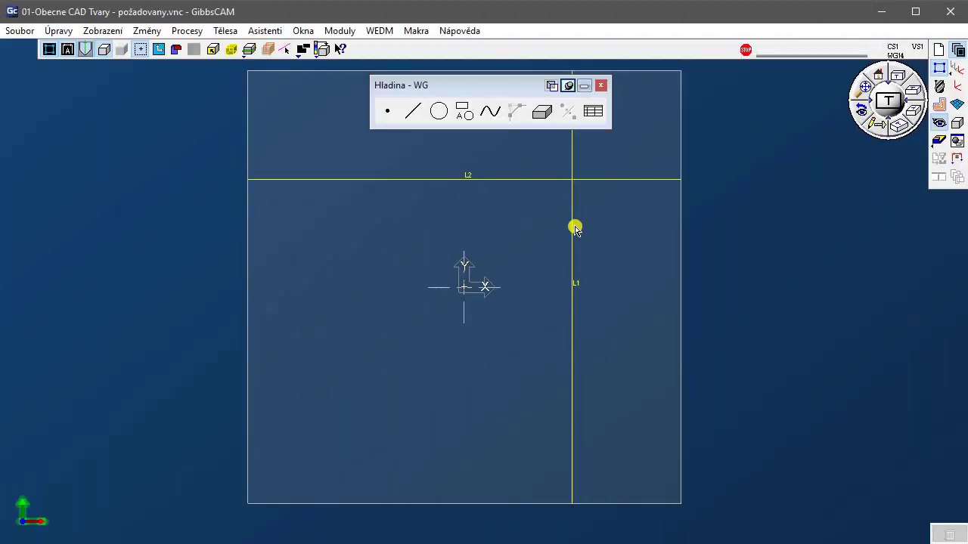
# Create a point at the intersection of vertical line L1 and horizontal line L2
pyautogui.click(574, 228)
pyautogui.keyDown('shift'); pyautogui.click(555, 179); pyautogui.keyUp('shift')
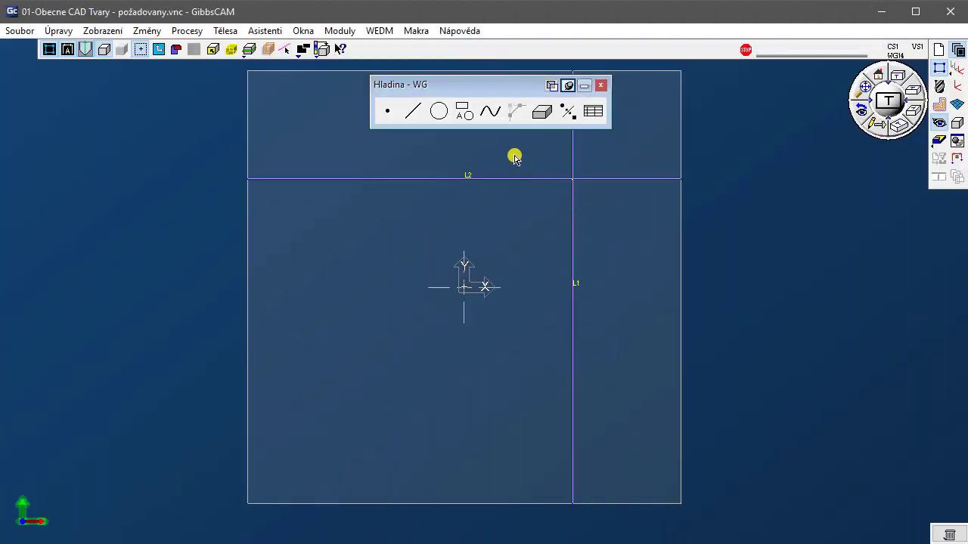
pyautogui.click(388, 111)
pyautogui.click(591, 101)
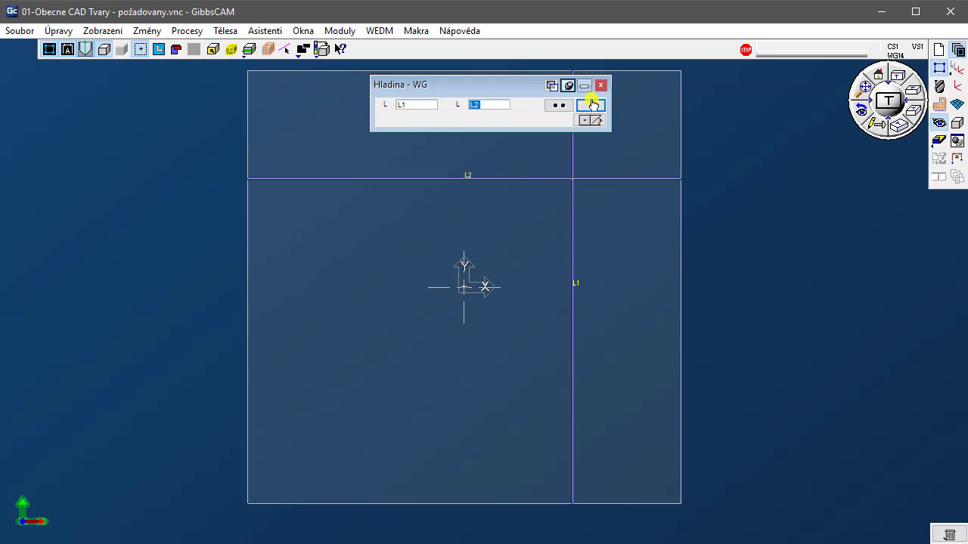
pyautogui.click(572, 179)
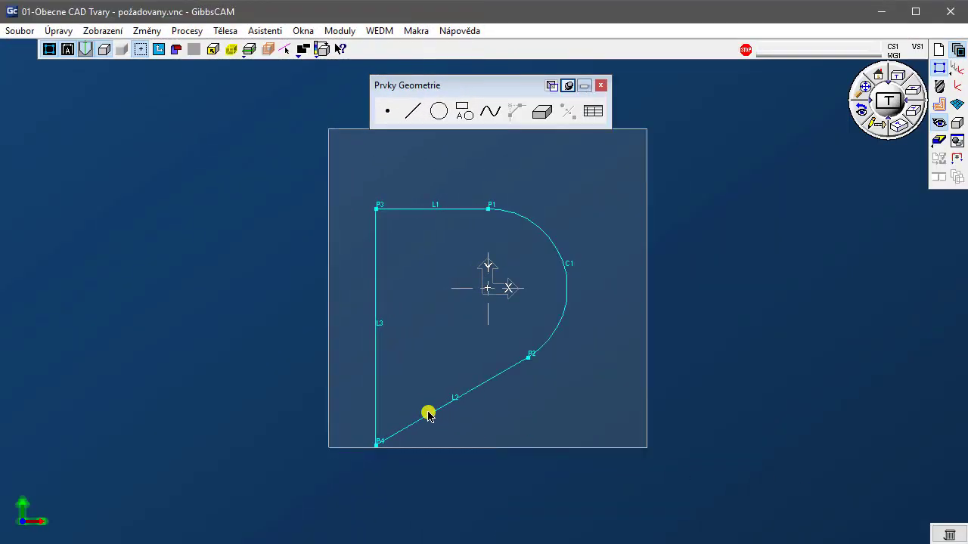
# Create an unconnected circle of radius 20 inside the profile, tangent to slanted line L2 and vertical line L3
pyautogui.keyDown('shift'); pyautogui.click(381, 371); pyautogui.keyUp('shift')
pyautogui.click(439, 111)
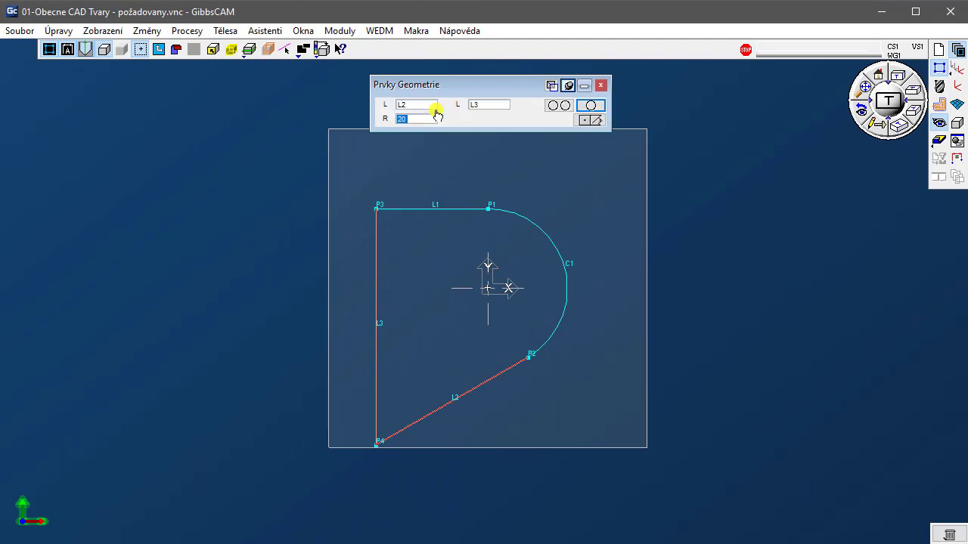
pyautogui.click(587, 106)
pyautogui.click(430, 370)
pyautogui.click(540, 104)
pyautogui.click(432, 418)
pyautogui.click(378, 390)
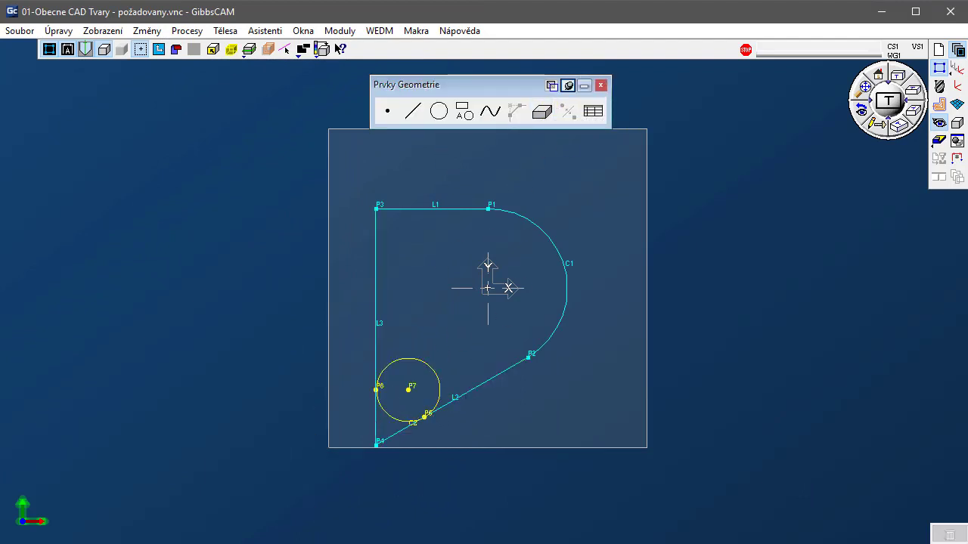
pyautogui.click(566, 302)
pyautogui.keyDown('shift'); pyautogui.click(564, 339); pyautogui.keyUp('shift')
pyautogui.click(568, 111)
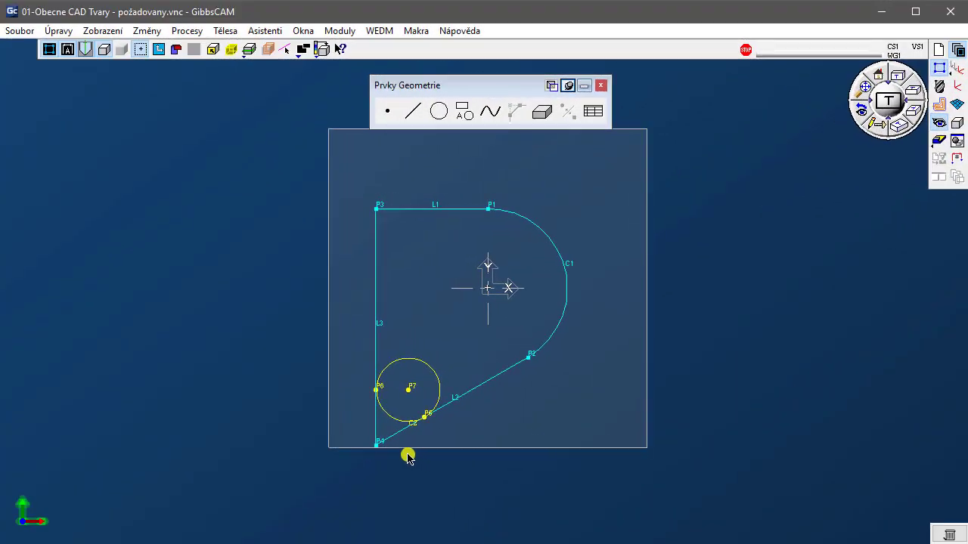
# Delete corner point P4 to release the connection between the left vertical line and the slanted line
pyautogui.click(377, 446)
pyautogui.moveTo(376, 446); pyautogui.dragTo(949, 534)
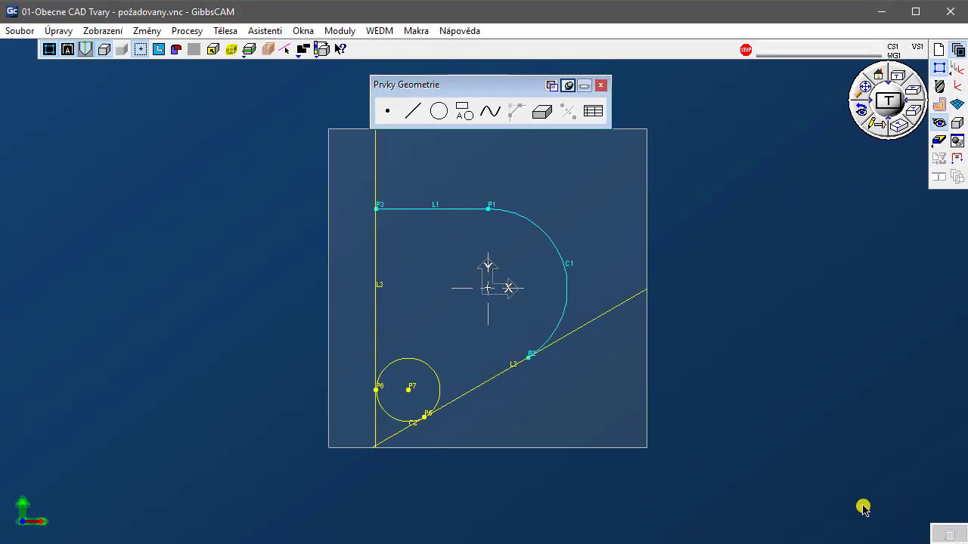
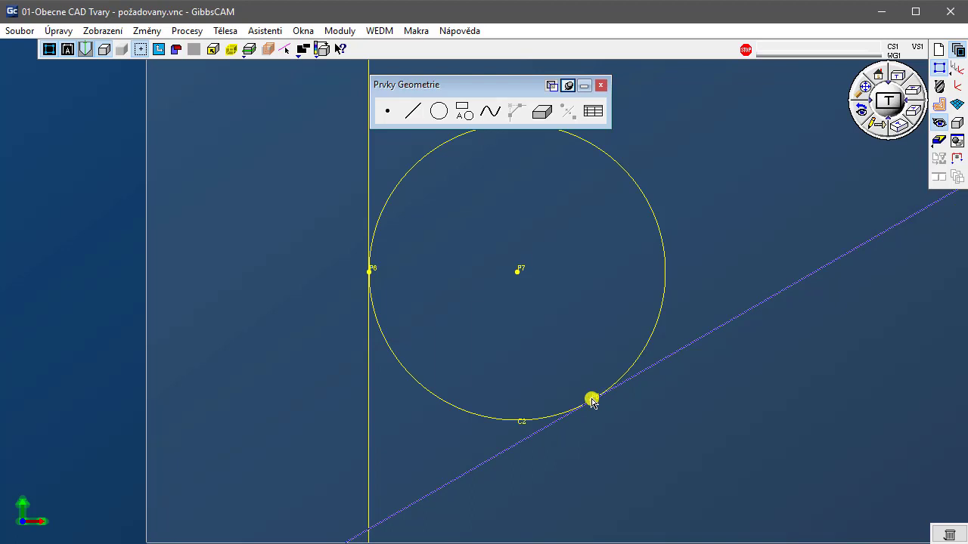
# Connect the corner circle to the slanted line and to the left vertical line, forming a rounded corner
pyautogui.keyDown('shift'); pyautogui.click(538, 417); pyautogui.keyUp('shift')
pyautogui.click(568, 111)
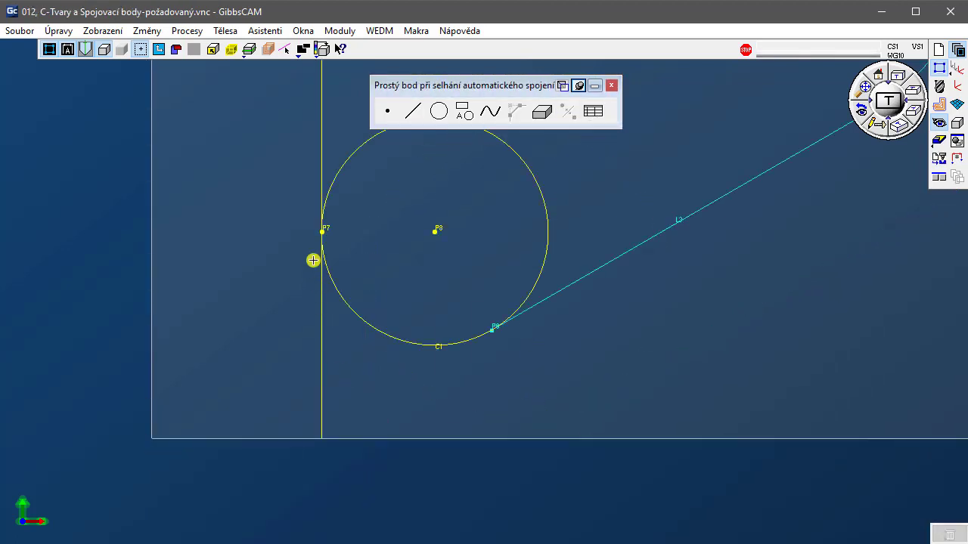
pyautogui.doubleClick(333, 246)
pyautogui.rightClick(326, 236)
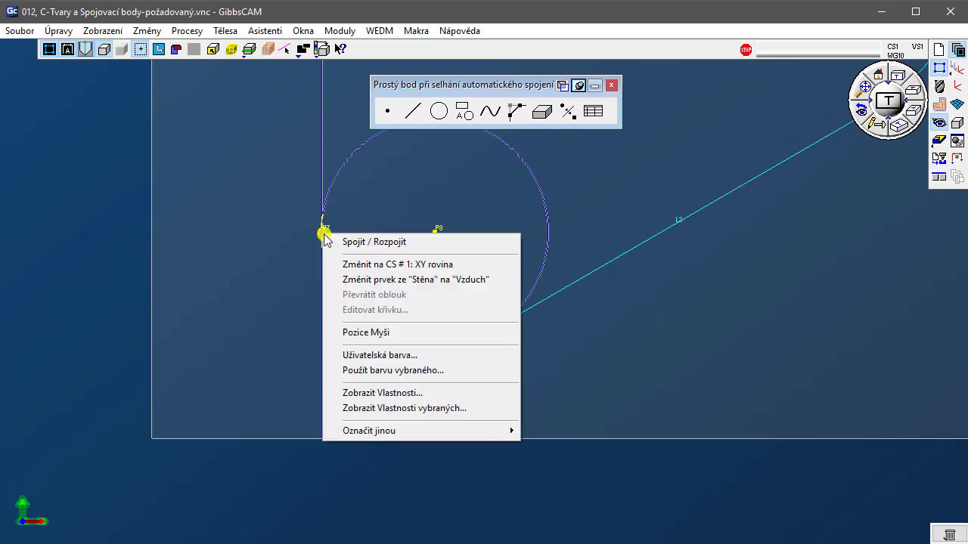
pyautogui.click(418, 243)
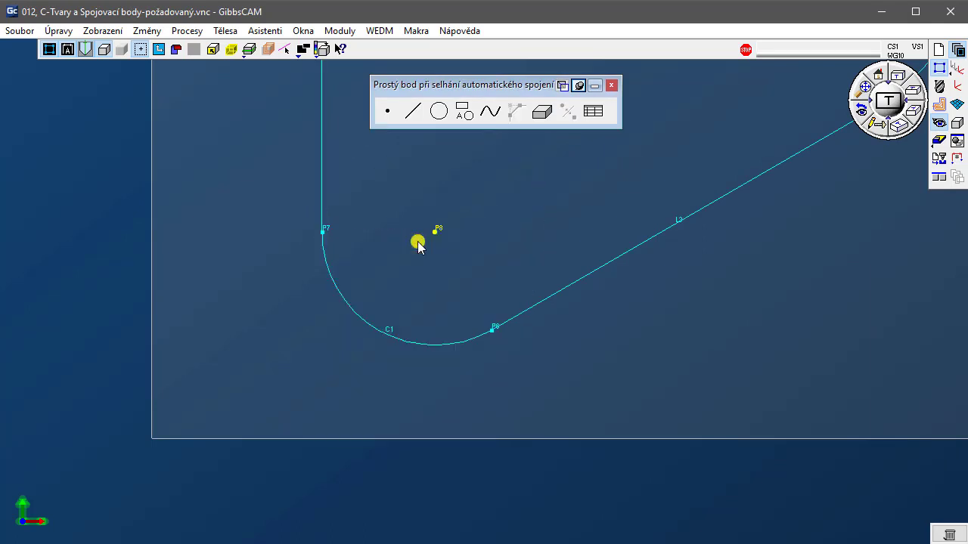
# Disconnect the shape at P6 and P7, the two end points of the corner arc
pyautogui.moveTo(495, 333); pyautogui.dragTo(574, 364, button='middle')
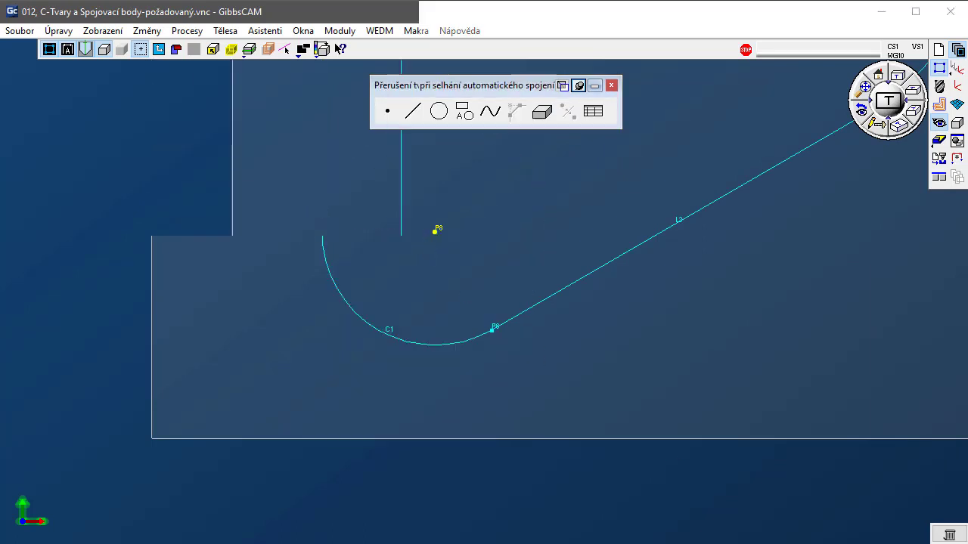
pyautogui.click(570, 362)
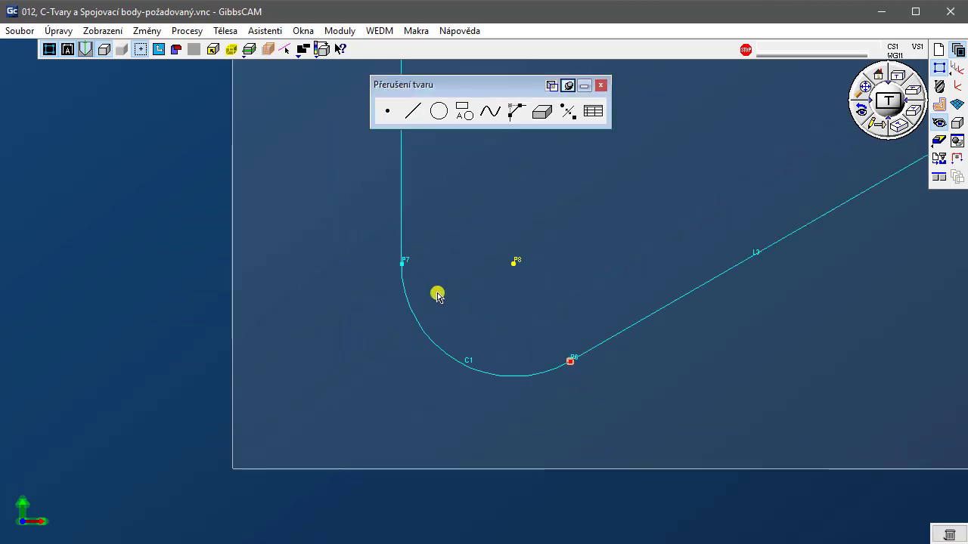
pyautogui.keyDown('shift'); pyautogui.click(401, 264); pyautogui.keyUp('shift')
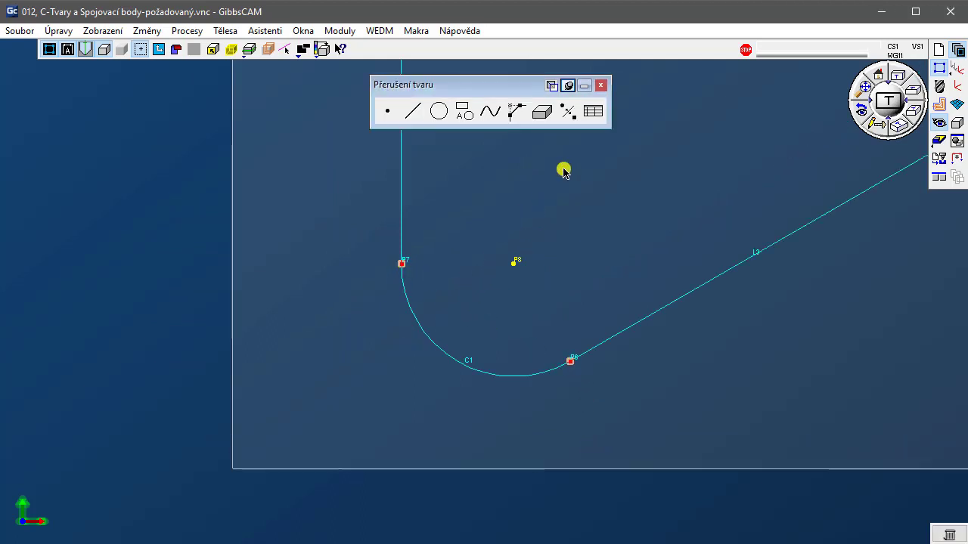
pyautogui.click(568, 113)
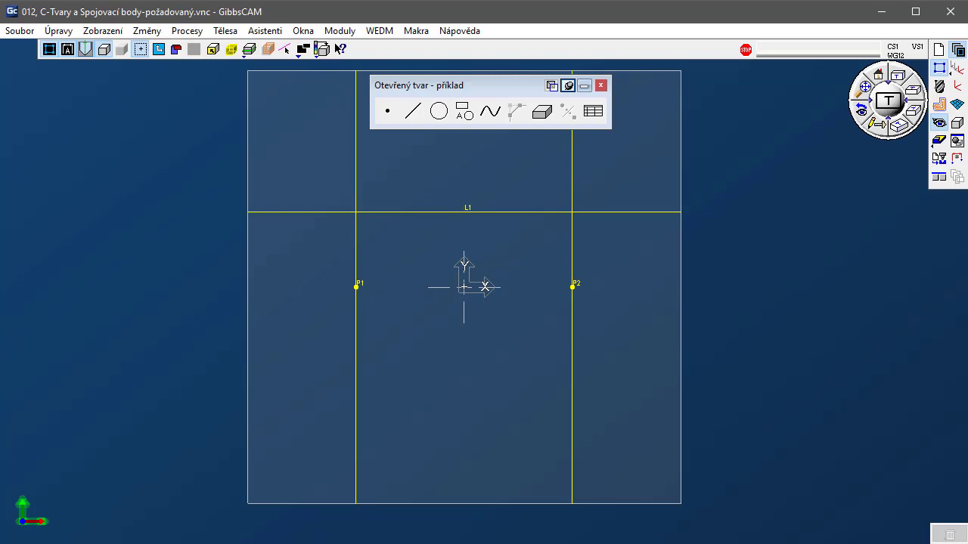
# Connect point P1 to the left vertical line, and connect that line to horizontal line L1
pyautogui.keyDown('ctrl'); pyautogui.click(359, 288); pyautogui.keyUp('ctrl')
pyautogui.keyDown('ctrl'); pyautogui.click(356, 276); pyautogui.keyUp('ctrl')
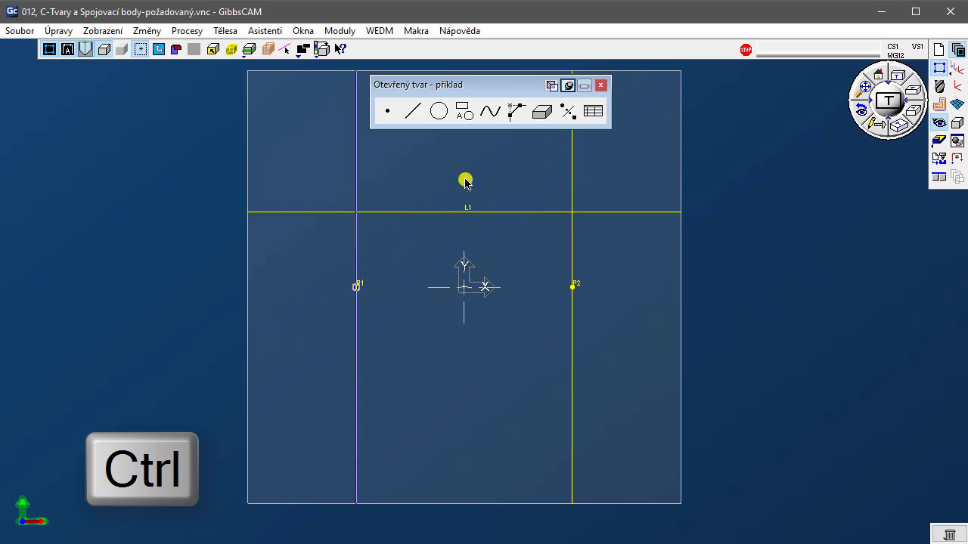
pyautogui.click(568, 111)
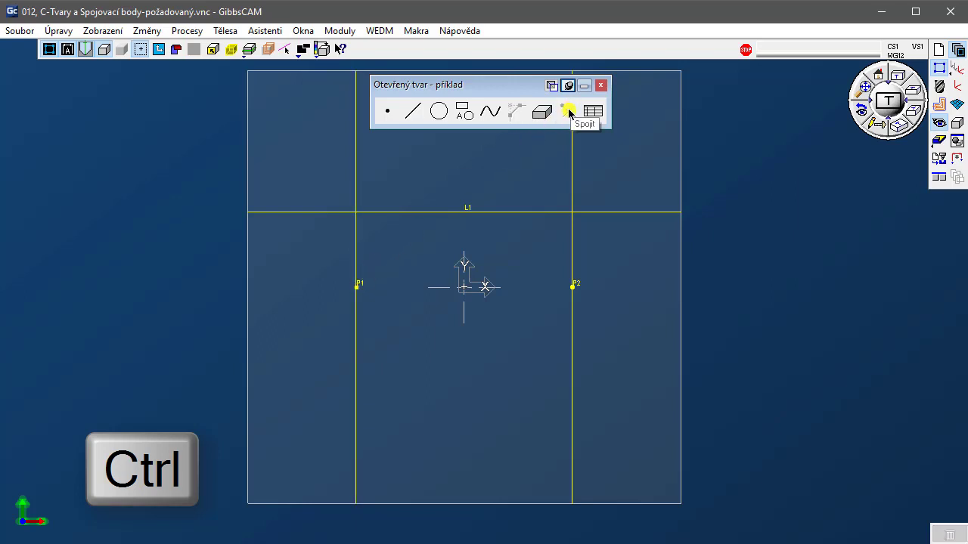
pyautogui.keyDown('ctrl'); pyautogui.click(356, 240); pyautogui.keyUp('ctrl')
pyautogui.keyDown('ctrl'); pyautogui.click(370, 214); pyautogui.keyUp('ctrl')
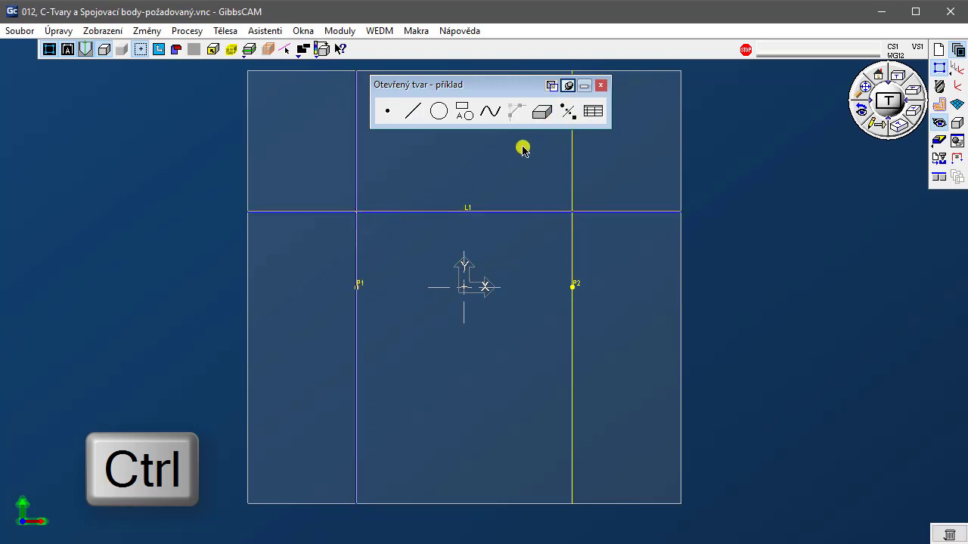
pyautogui.click(568, 111)
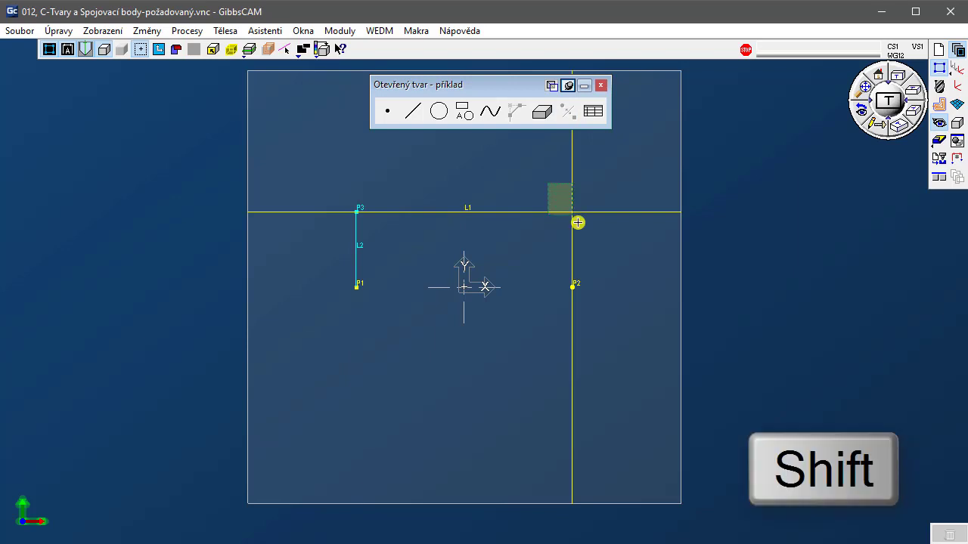
# Connect horizontal line L1 to the right vertical line, and that line to point P2, completing the open shape
pyautogui.keyDown('shift'); pyautogui.click(582, 223); pyautogui.keyUp('shift')
pyautogui.rightClick(574, 210)
pyautogui.click(594, 214)
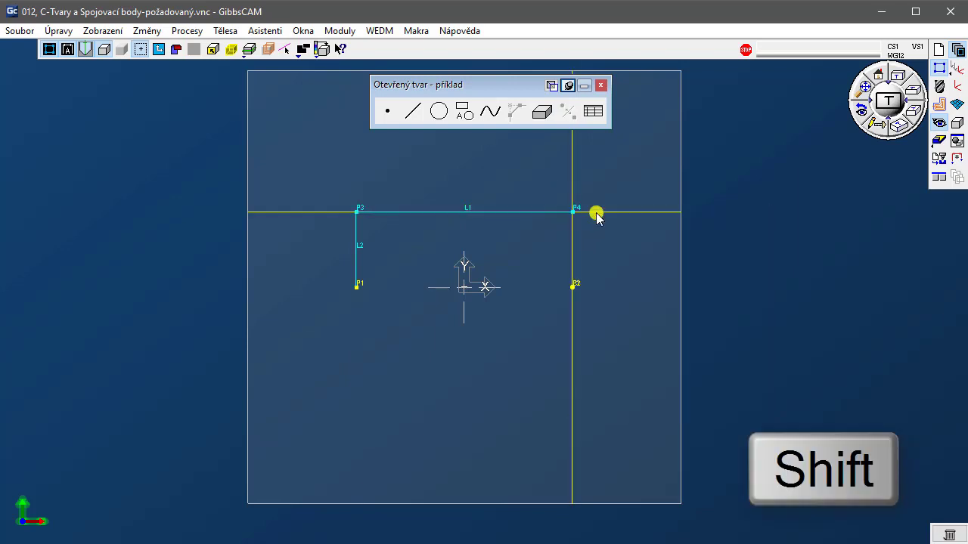
pyautogui.keyDown('shift'); pyautogui.click(579, 296); pyautogui.keyUp('shift')
pyautogui.rightClick(573, 286)
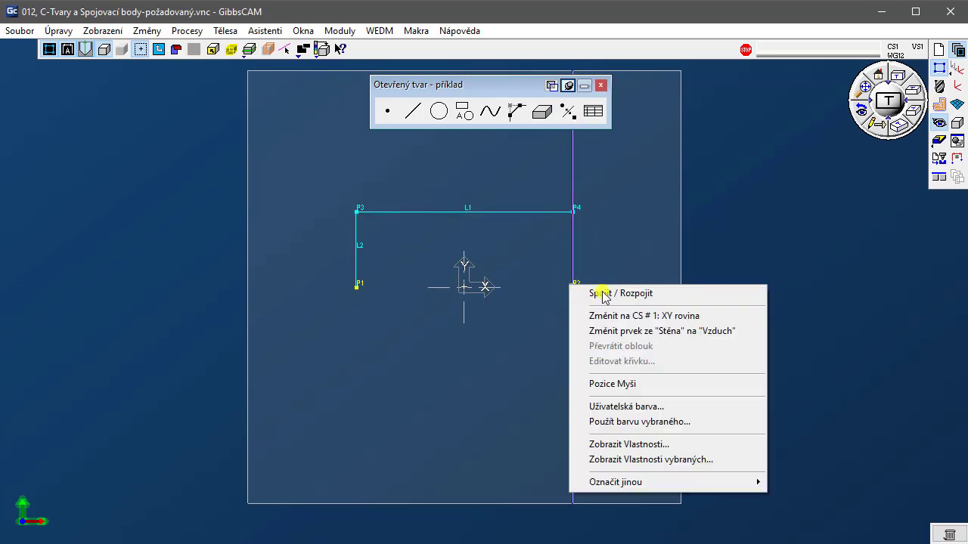
pyautogui.click(588, 292)
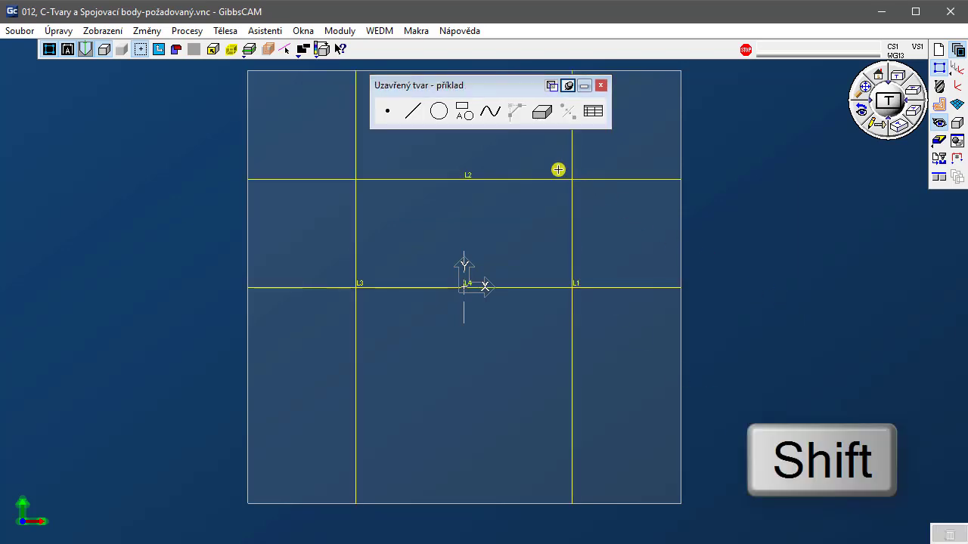
# Connect horizontal line L2 to the right vertical line L1 and to the left vertical line L3
pyautogui.keyDown('shift'); pyautogui.click(571, 179); pyautogui.keyUp('shift')
pyautogui.click(555, 119)
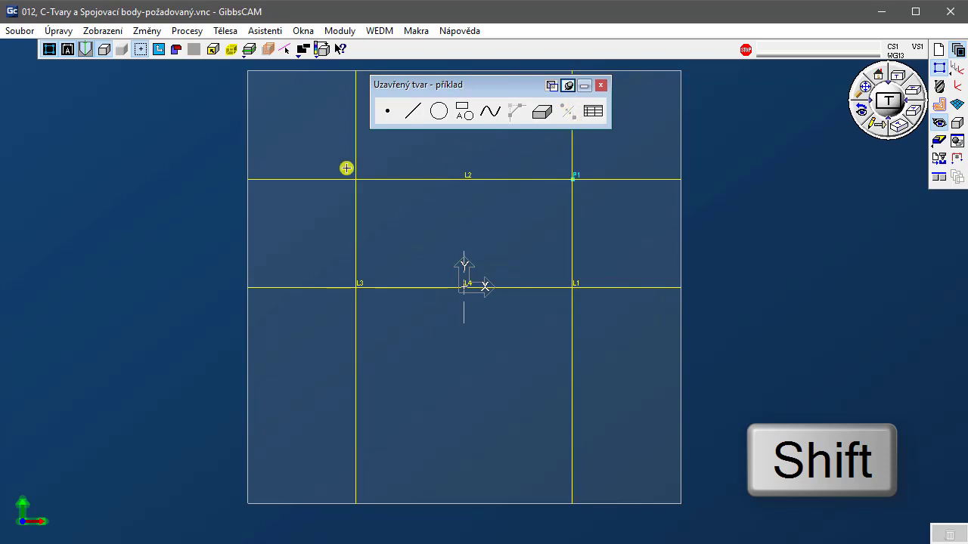
pyautogui.keyDown('shift'); pyautogui.click(353, 176); pyautogui.keyUp('shift')
pyautogui.rightClick(353, 177)
pyautogui.click(383, 186)
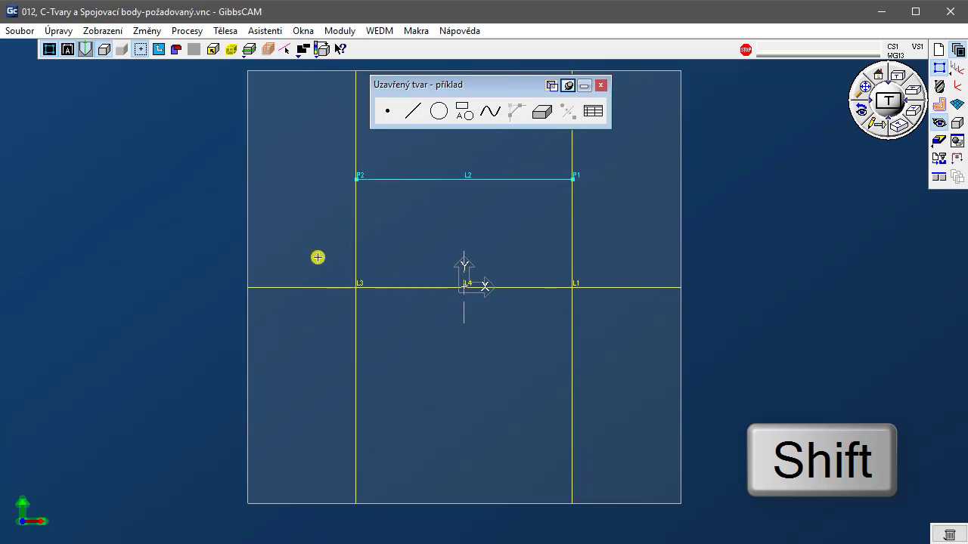
# Connect line L3 to horizontal line L4, and L4 to the right vertical line L1, closing the rectangle
pyautogui.keyDown('shift'); pyautogui.click(357, 288); pyautogui.keyUp('shift')
pyautogui.rightClick(358, 290)
pyautogui.click(380, 297)
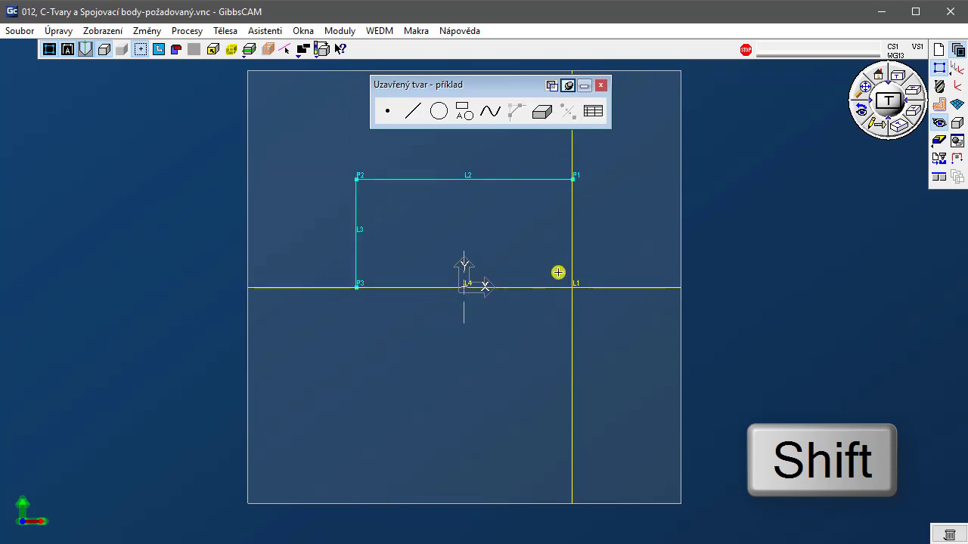
pyautogui.keyDown('shift'); pyautogui.click(575, 287); pyautogui.keyUp('shift')
pyautogui.rightClick(574, 288)
pyautogui.click(610, 291)
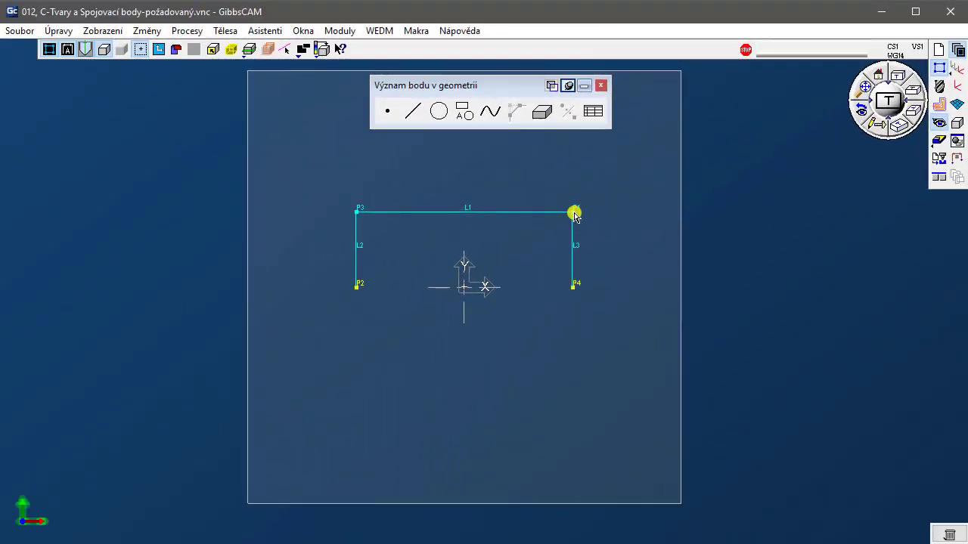
# Round the two upper corners of the open shape, at P1 and P3, with a radius of 15
pyautogui.click(574, 213)
pyautogui.click(357, 212)
pyautogui.click(516, 112)
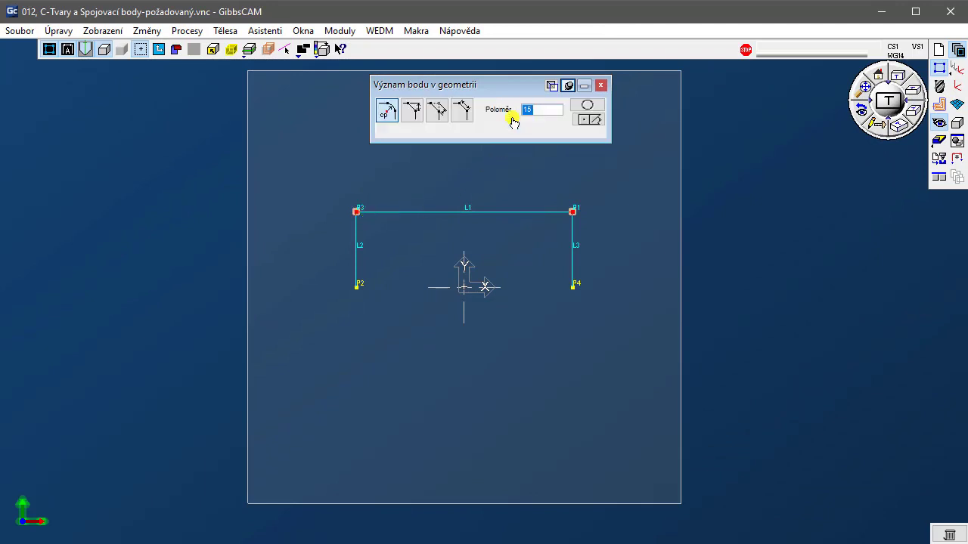
pyautogui.click(587, 105)
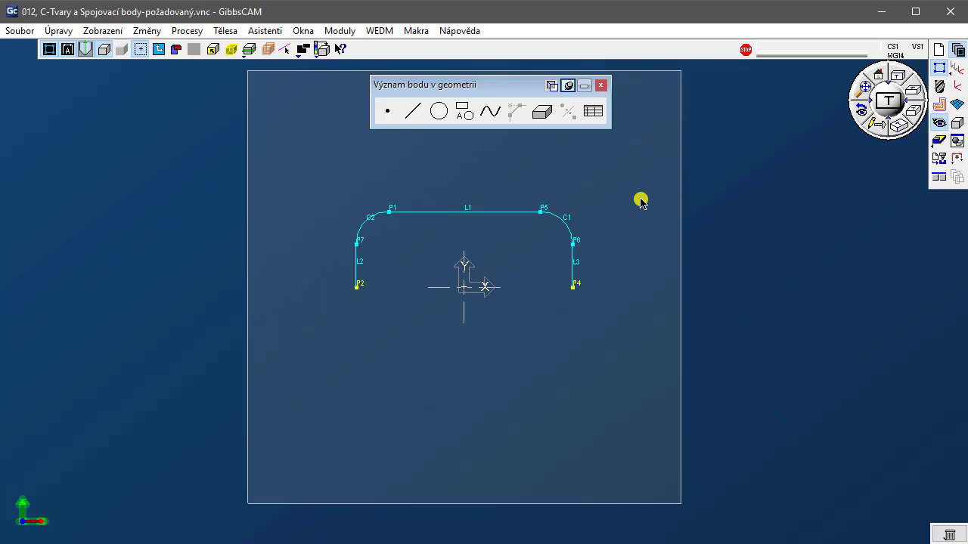
# Dimension the horizontal distance between arc end points P7 and P6, placing the dimension above the shape
pyautogui.click(957, 157)
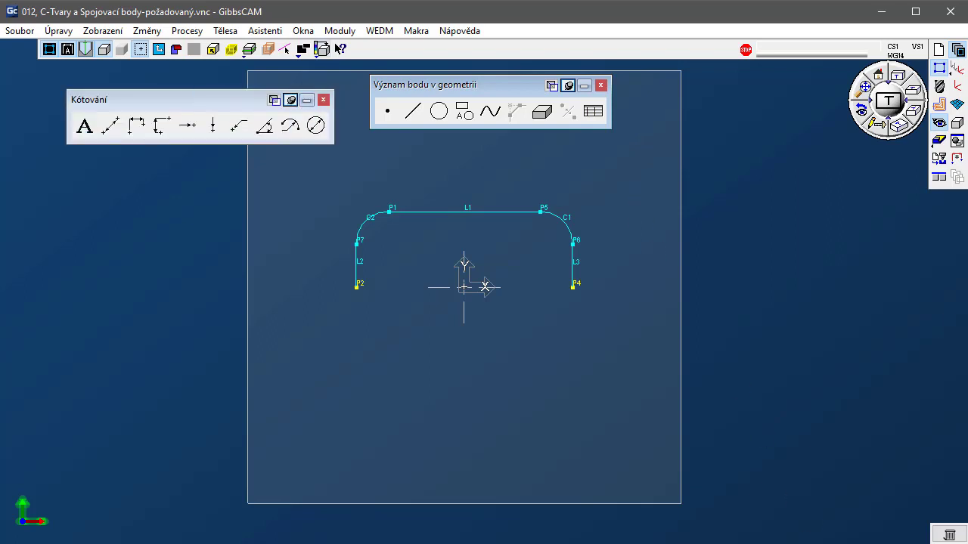
pyautogui.click(136, 129)
pyautogui.click(355, 248)
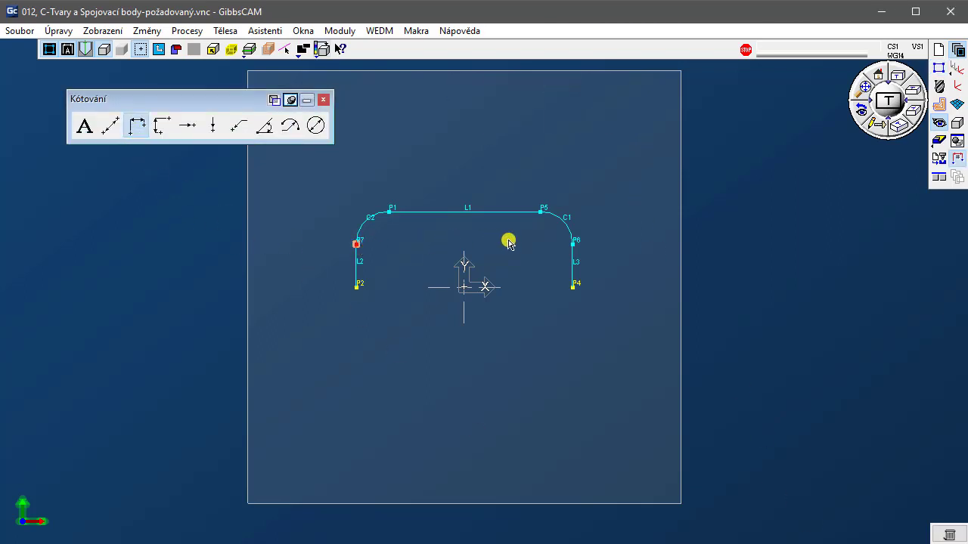
pyautogui.click(572, 242)
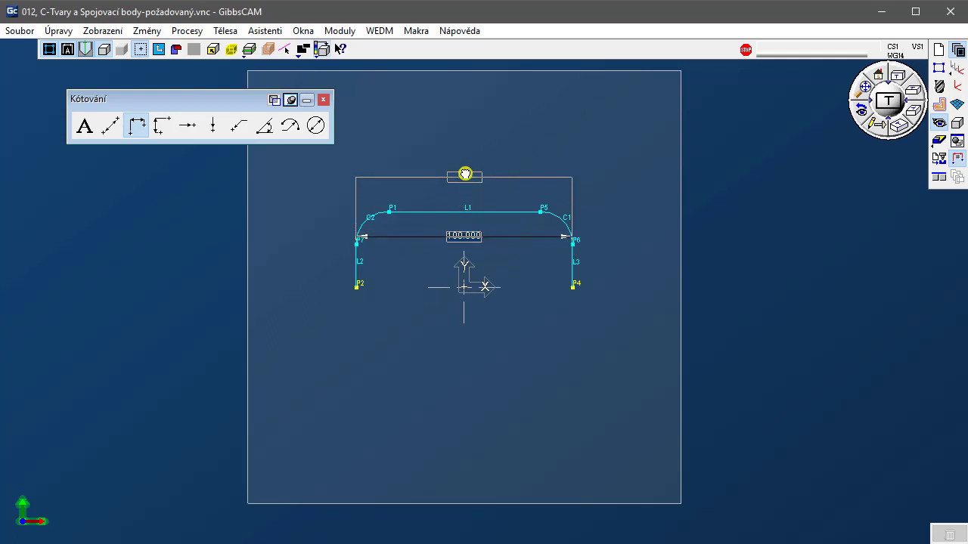
pyautogui.click(467, 160)
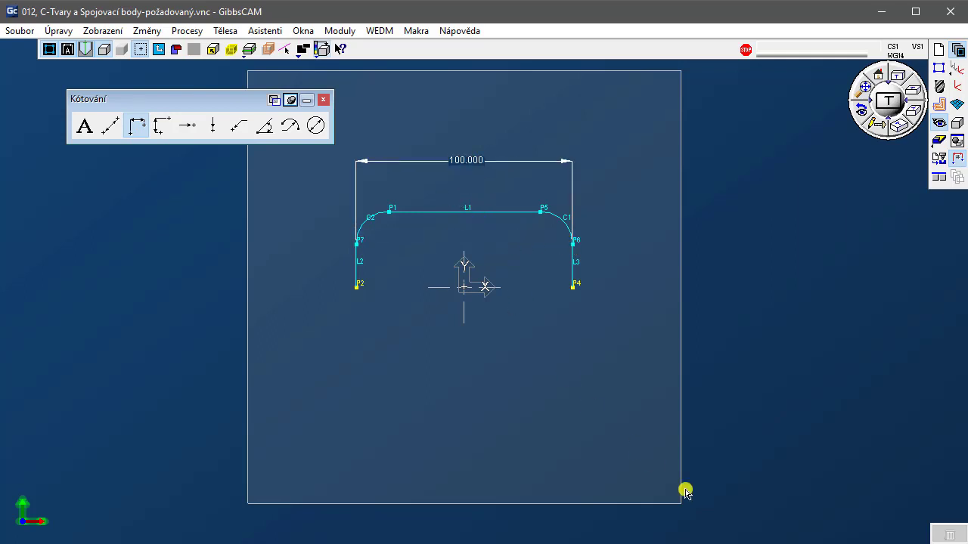
# Select the open shape for contour machining and set its start point offset to 15
pyautogui.click(938, 104)
pyautogui.doubleClick(356, 284)
pyautogui.rightClick(362, 281)
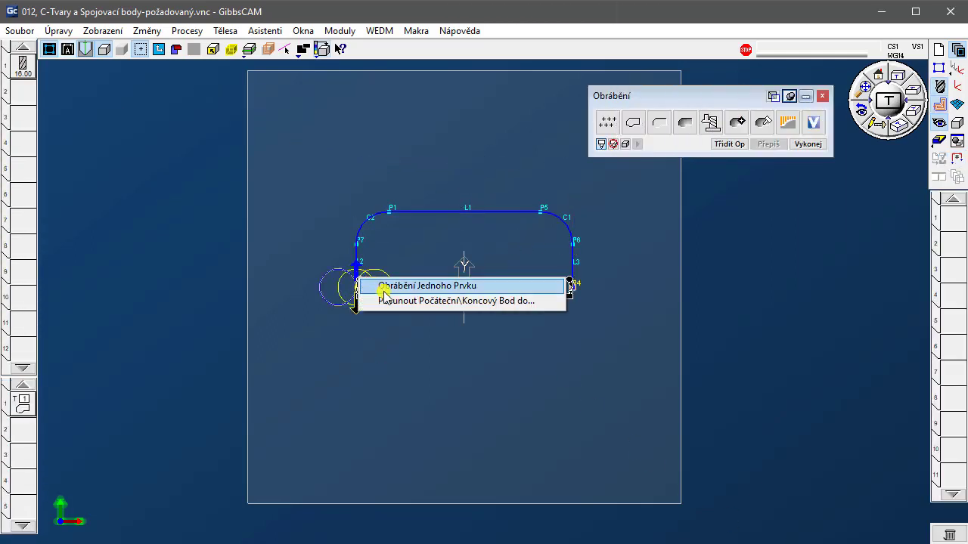
pyautogui.click(387, 300)
pyautogui.write('15')
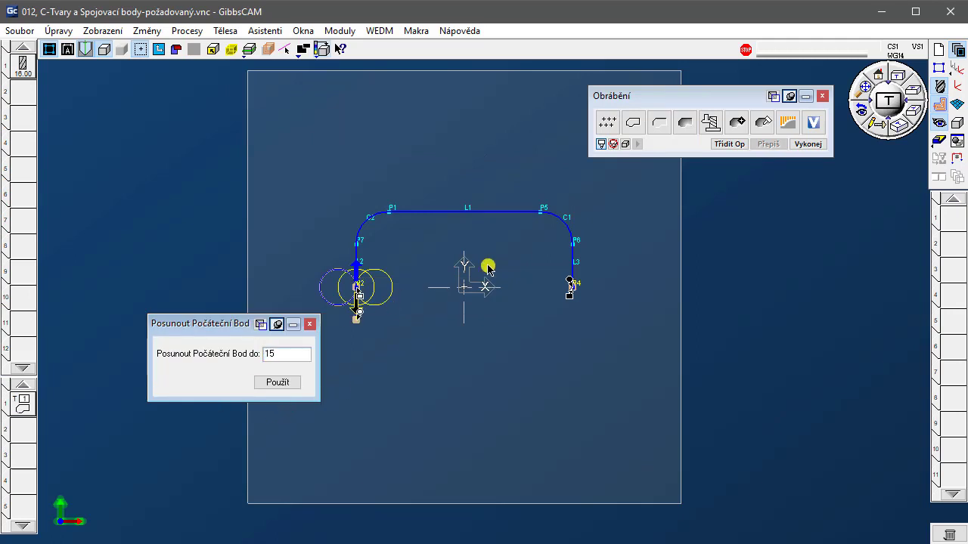
# Set the contour's end point offset to 15 and generate the toolpath, closing both offset dialogs
pyautogui.rightClick(569, 283)
pyautogui.click(613, 301)
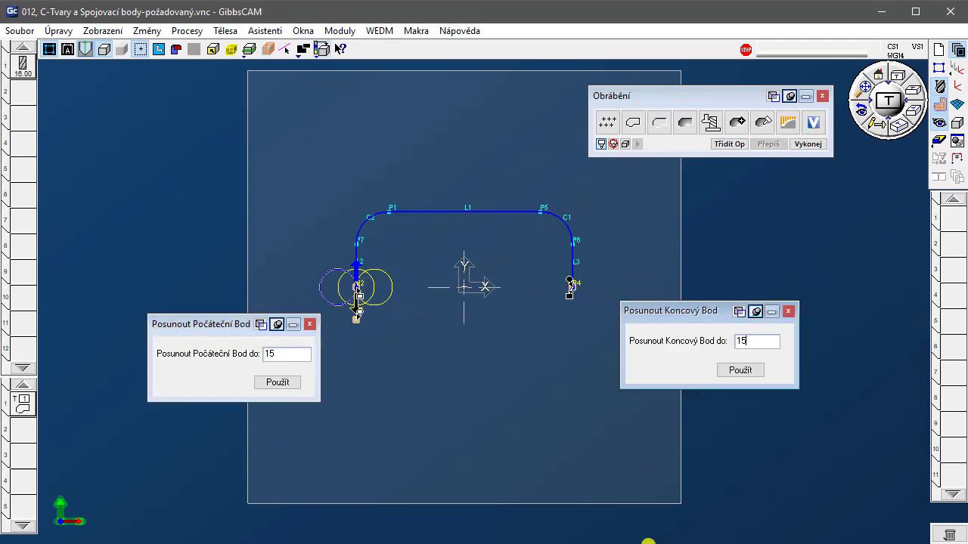
pyautogui.click(807, 144)
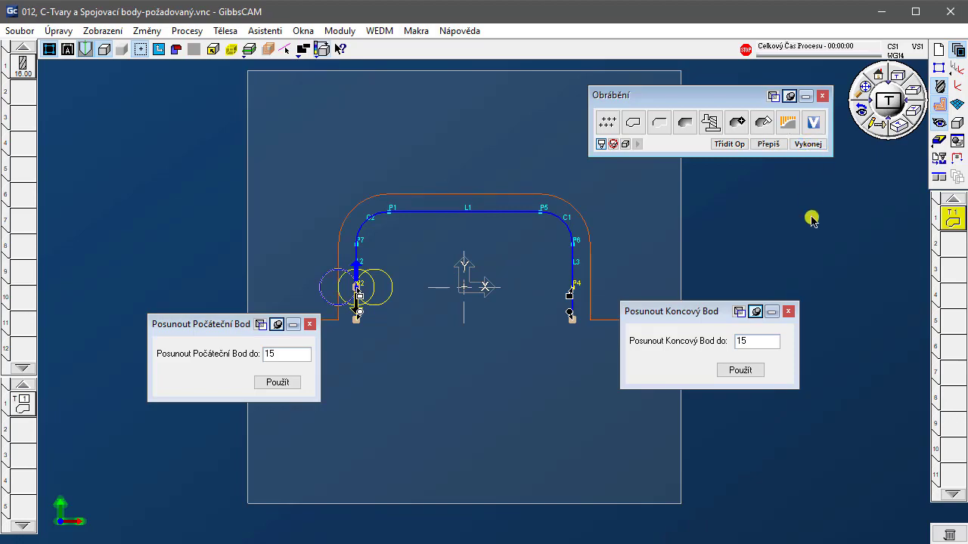
pyautogui.click(788, 311)
pyautogui.click(310, 324)
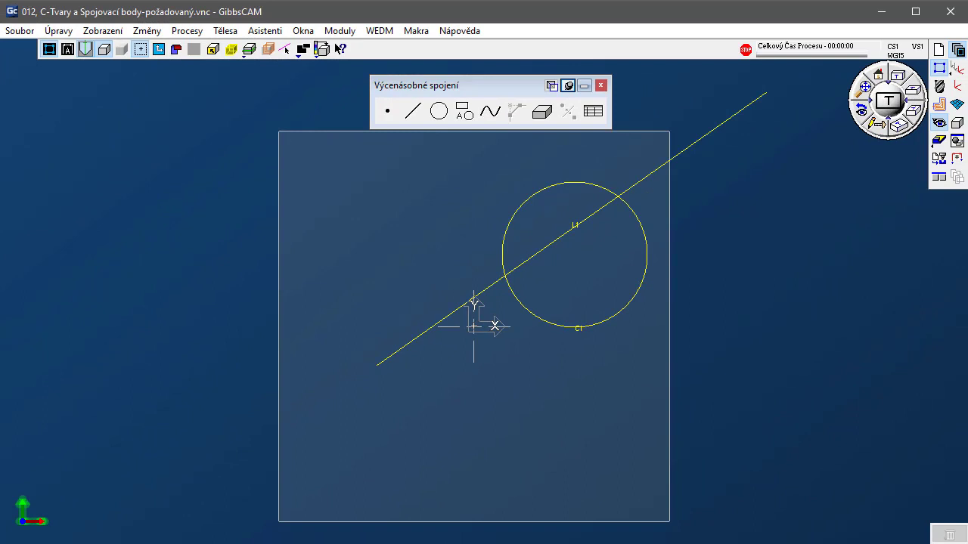
# Connect line L1 and circle C1 at both of their intersection points
pyautogui.click(635, 185)
pyautogui.keyDown('shift'); pyautogui.click(632, 209); pyautogui.keyUp('shift')
pyautogui.click(569, 112)
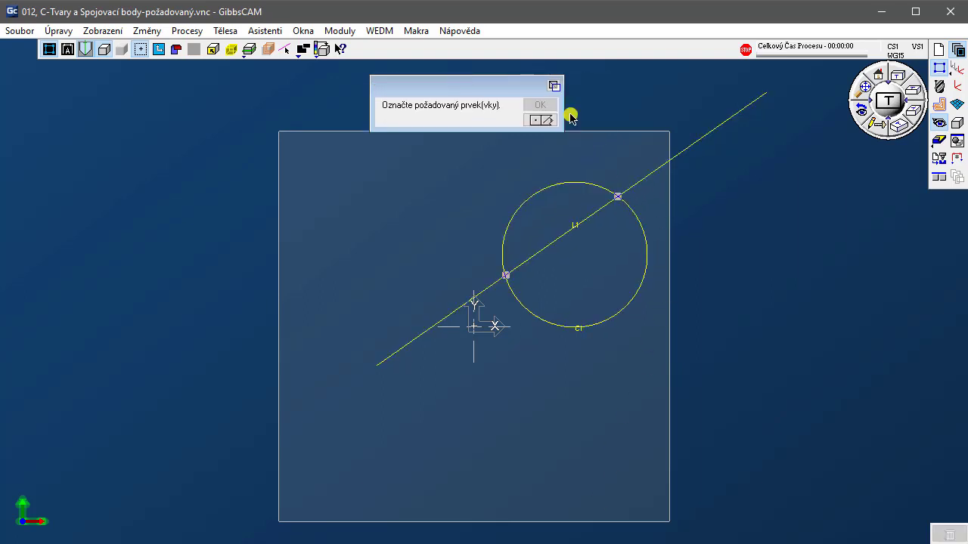
pyautogui.keyDown('ctrl'); pyautogui.click(617, 197); pyautogui.keyUp('ctrl')
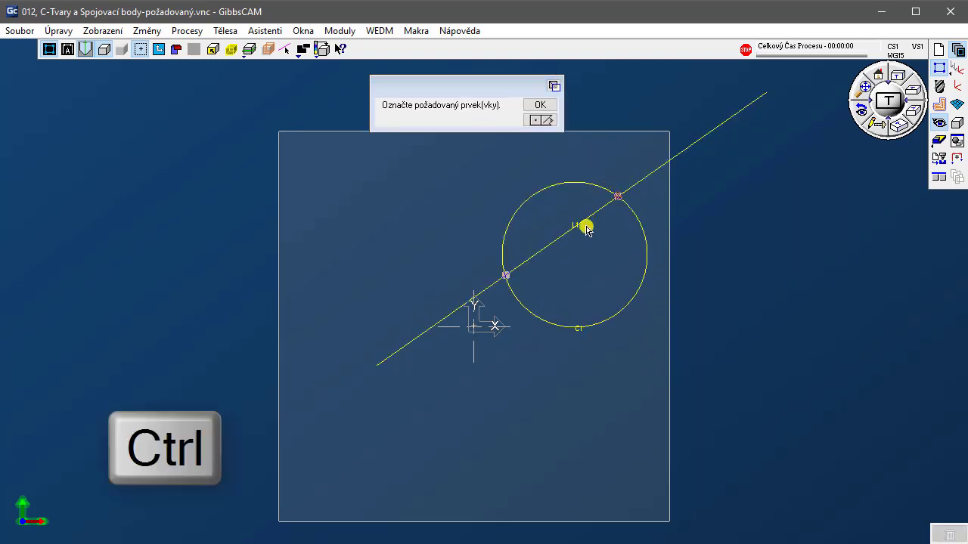
pyautogui.keyDown('ctrl'); pyautogui.click(505, 279); pyautogui.keyUp('ctrl')
pyautogui.keyDown('ctrl'); pyautogui.click(541, 107); pyautogui.keyUp('ctrl')
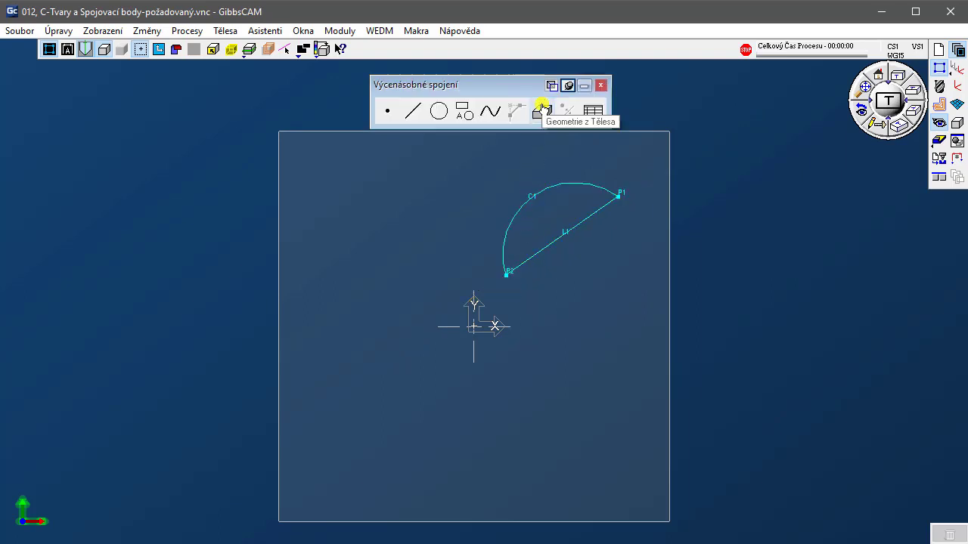
# Switch arc C1 repeatedly between its two complementary sides of the circle
pyautogui.click(538, 192)
pyautogui.hotkey('ctrl', 't')
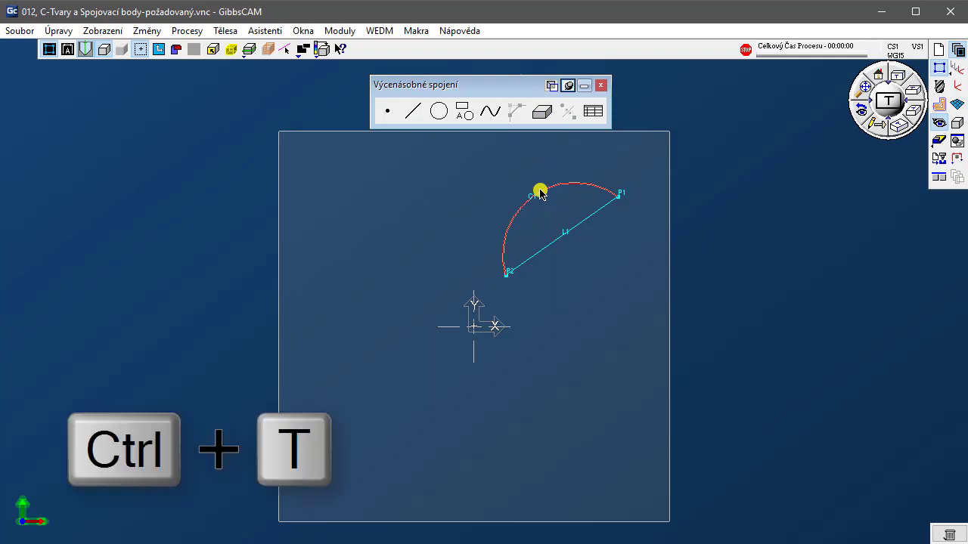
pyautogui.hotkey('ctrl', 't')
pyautogui.hotkey('ctrl', 't')
pyautogui.hotkey('ctrl', 't')
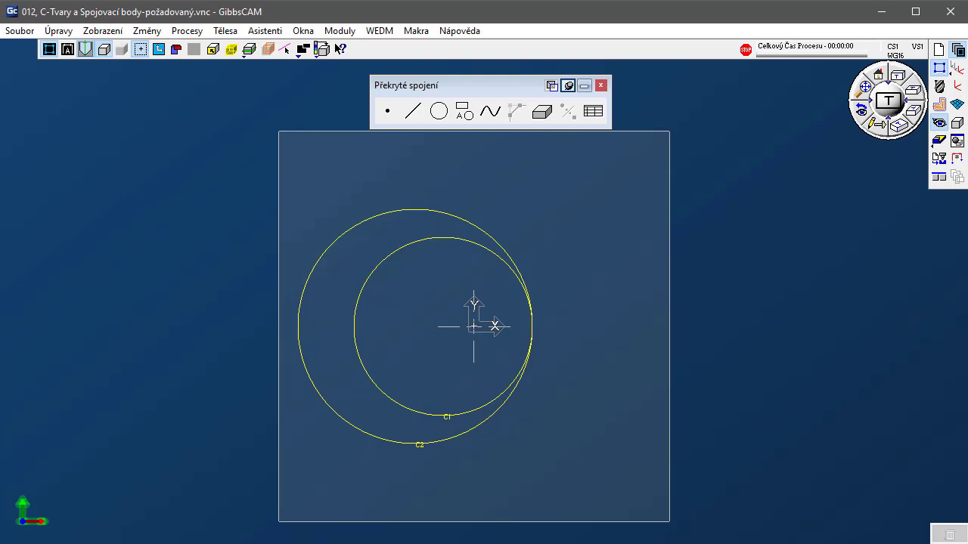
# Connect the nearly overlapping circles C1 and C2 at the upper of the two candidate points
pyautogui.click(469, 242)
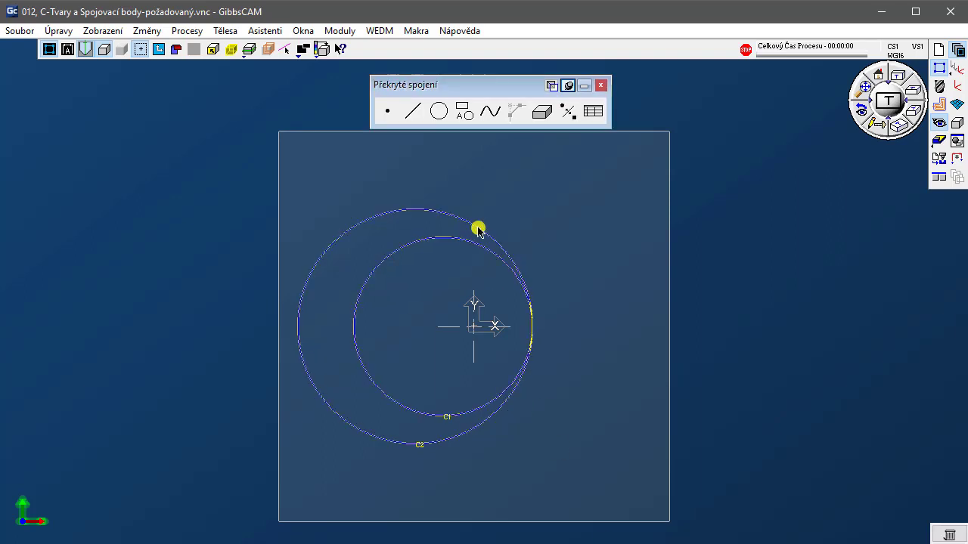
pyautogui.click(568, 112)
pyautogui.click(533, 310)
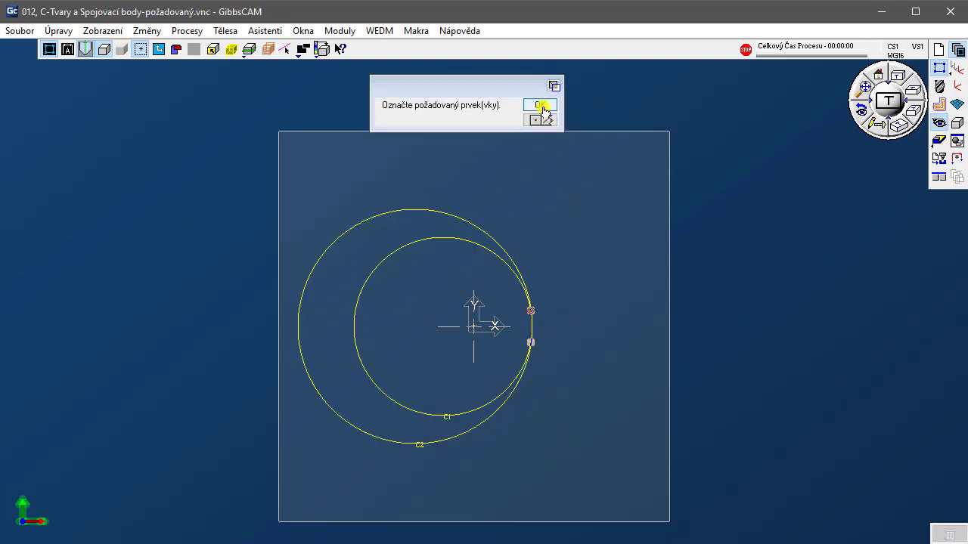
pyautogui.click(539, 105)
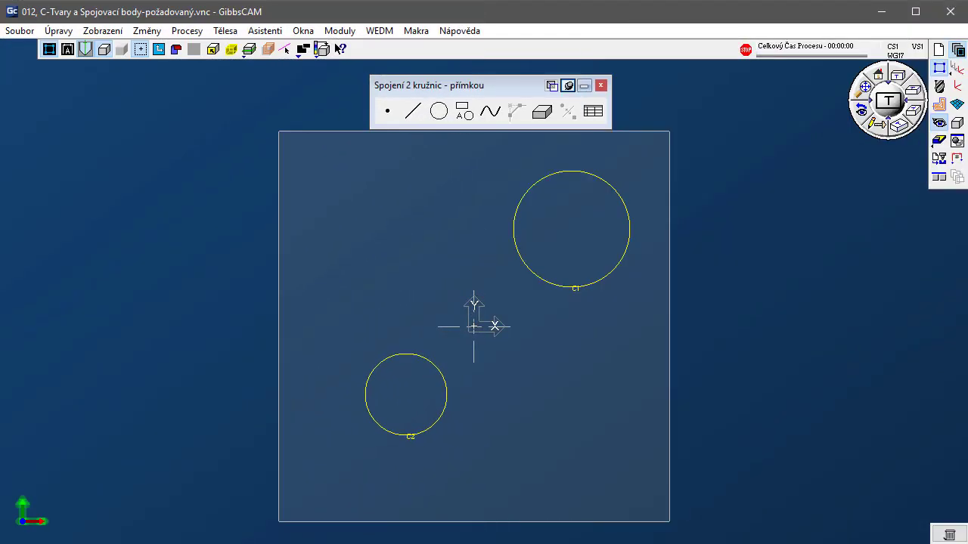
# Join circles C1 and C2 with the two outer tangent lines
pyautogui.click(549, 286)
pyautogui.click(444, 389)
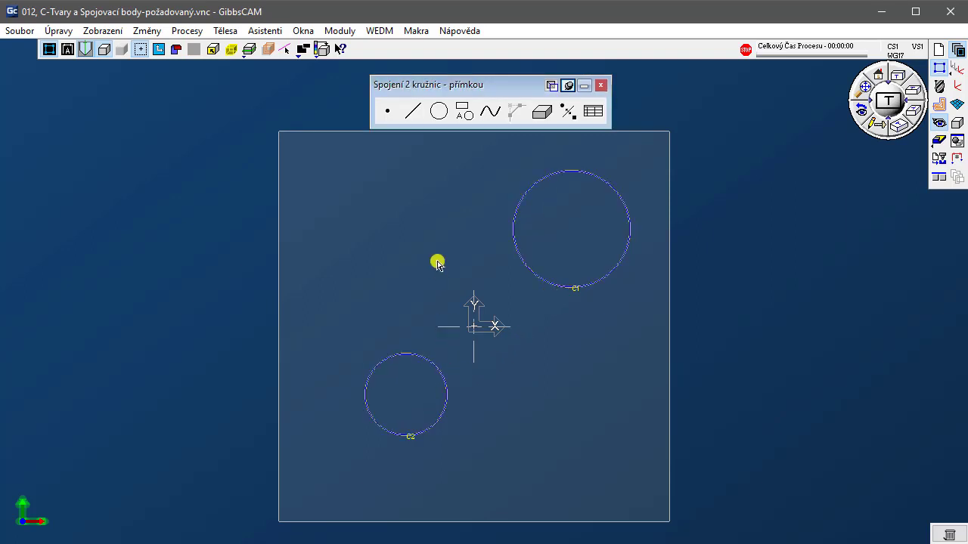
pyautogui.click(412, 111)
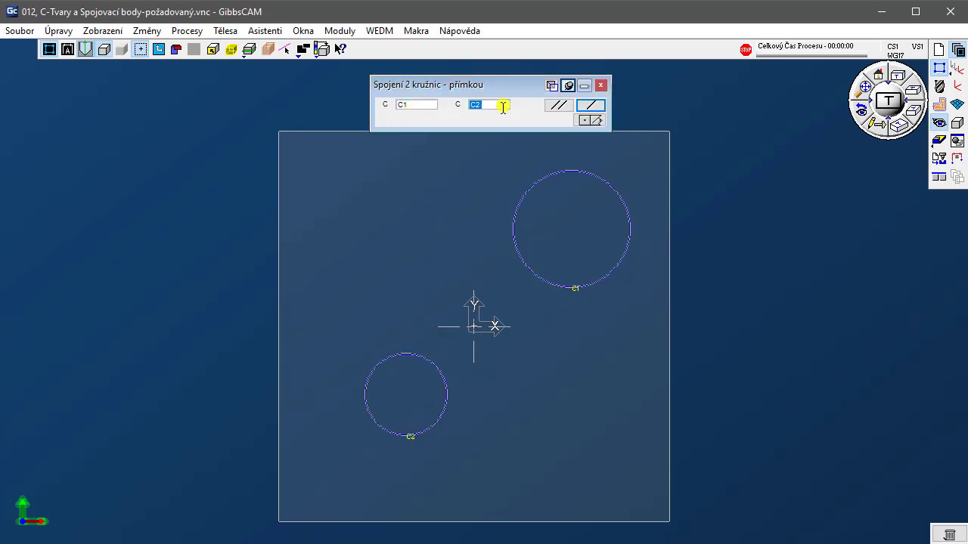
pyautogui.click(601, 106)
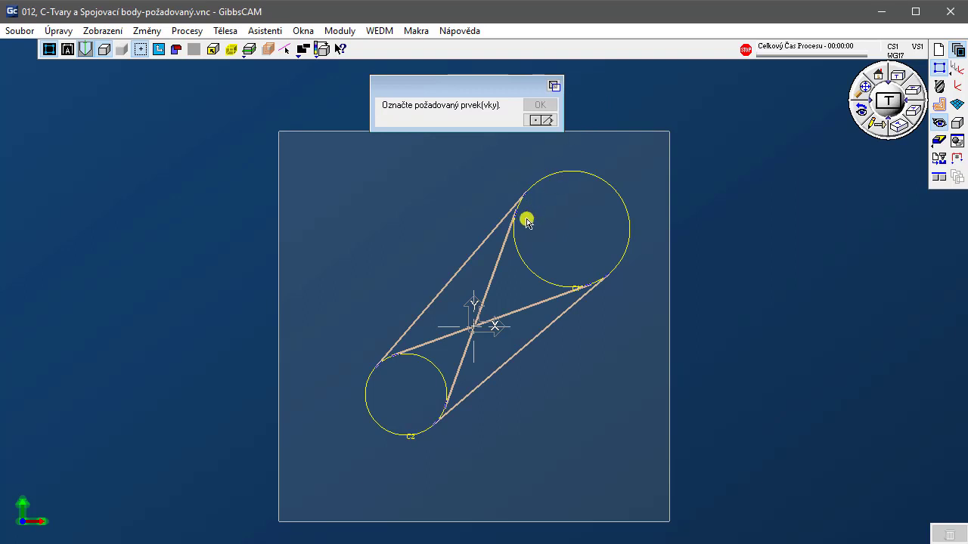
pyautogui.click(482, 243)
pyautogui.click(518, 352)
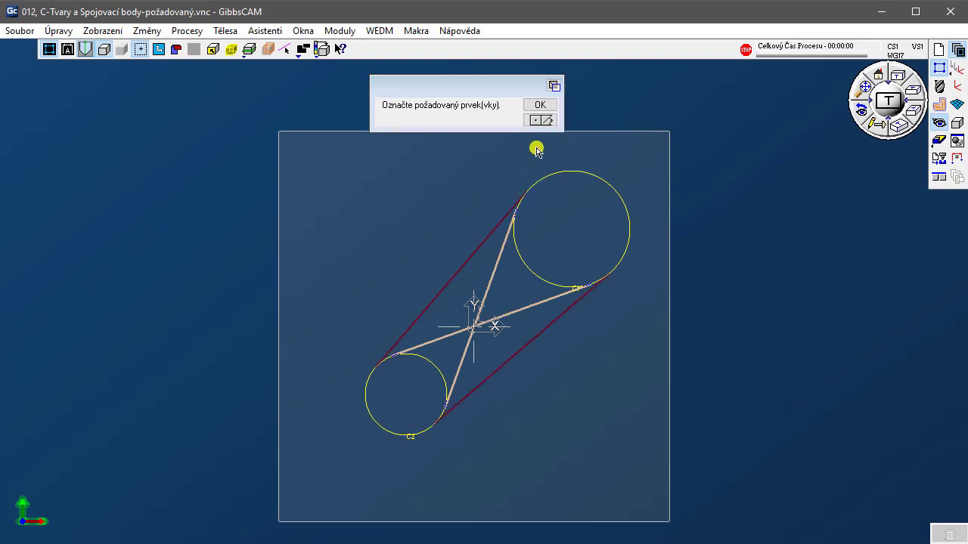
pyautogui.click(540, 104)
# Switch arc C1 to its outer side so the tangent lines and arcs form a slot shape
pyautogui.hotkey('ctrl', 't')
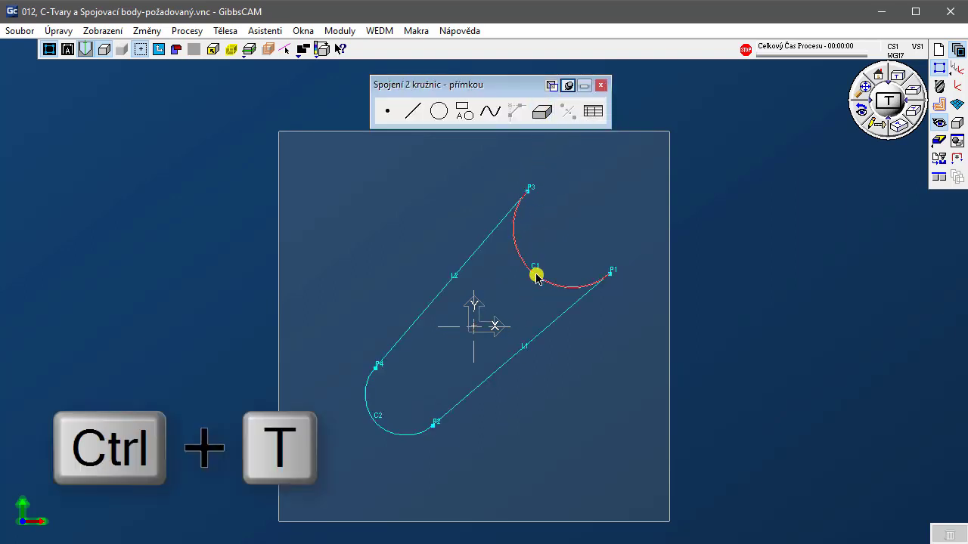
pyautogui.click(534, 276)
pyautogui.click(533, 274)
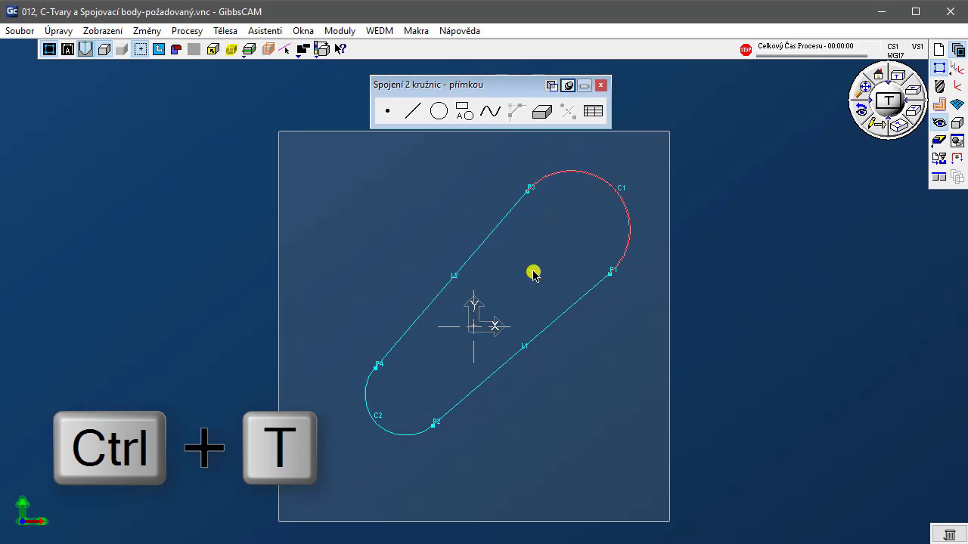
# Join circles C1 and C2 with two tangent circles, picking one solution above and one below the centre
pyautogui.click(579, 368)
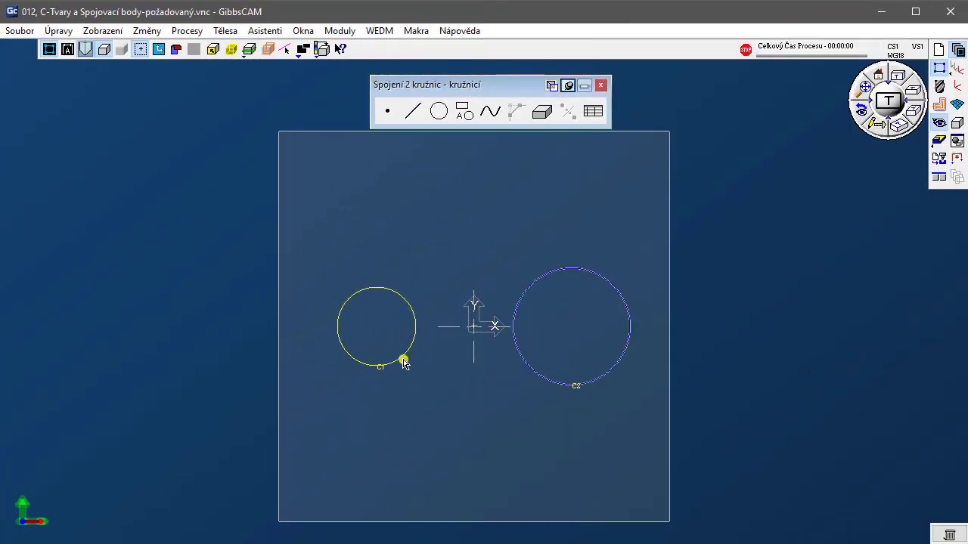
pyautogui.click(439, 111)
pyautogui.click(600, 106)
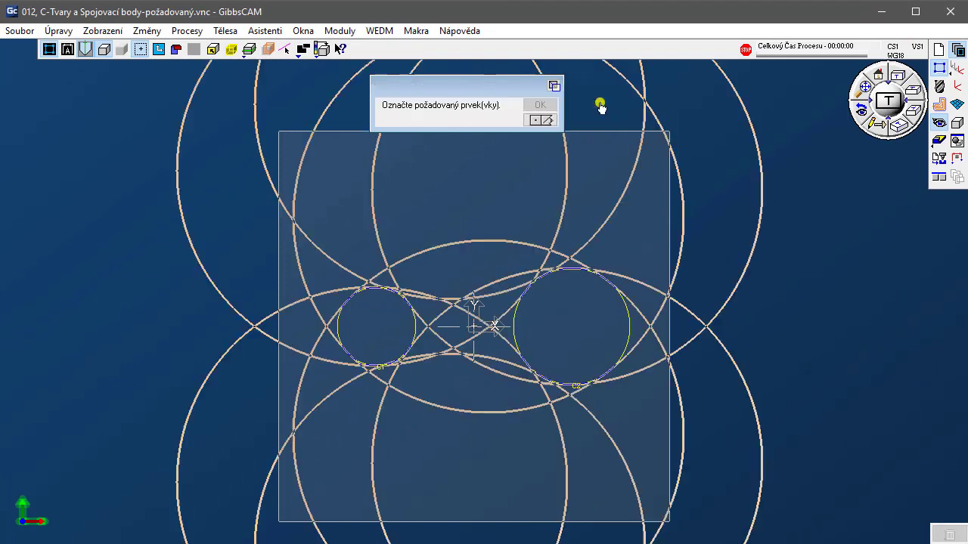
pyautogui.click(469, 244)
pyautogui.click(484, 356)
pyautogui.click(541, 119)
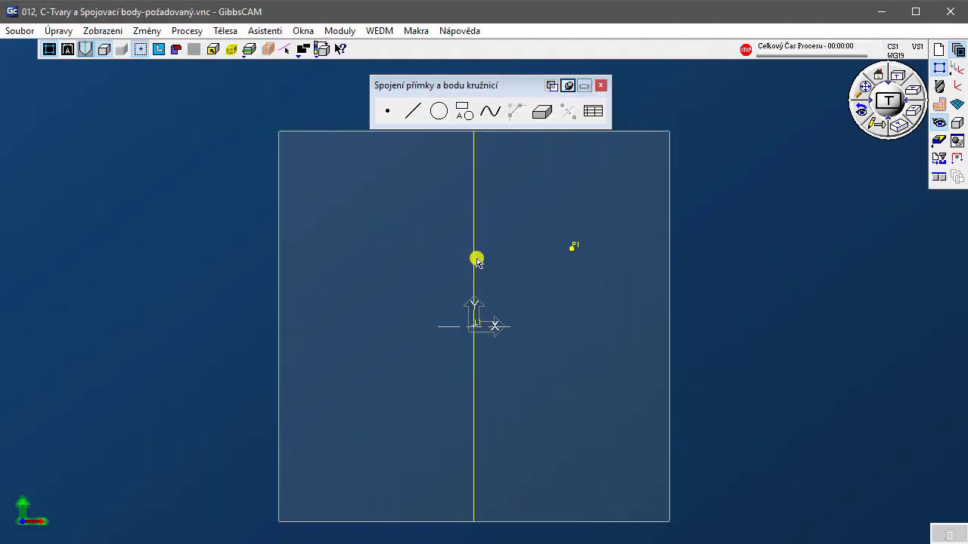
# Create a circle of radius 100 through point P1 and tangent to line L1, keeping the lower solution
pyautogui.click(476, 260)
pyautogui.keyDown('shift'); pyautogui.click(573, 247); pyautogui.keyUp('shift')
pyautogui.click(439, 111)
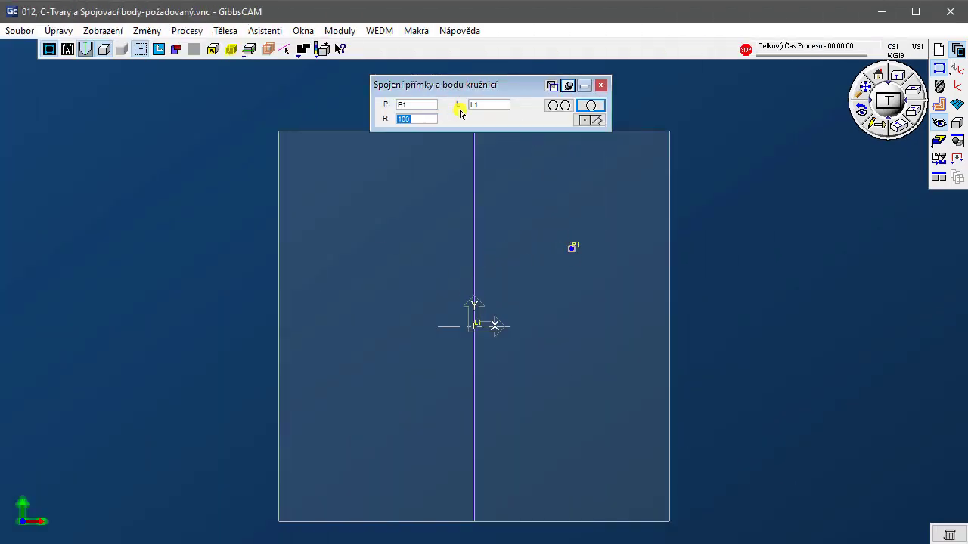
pyautogui.click(587, 108)
pyautogui.click(635, 222)
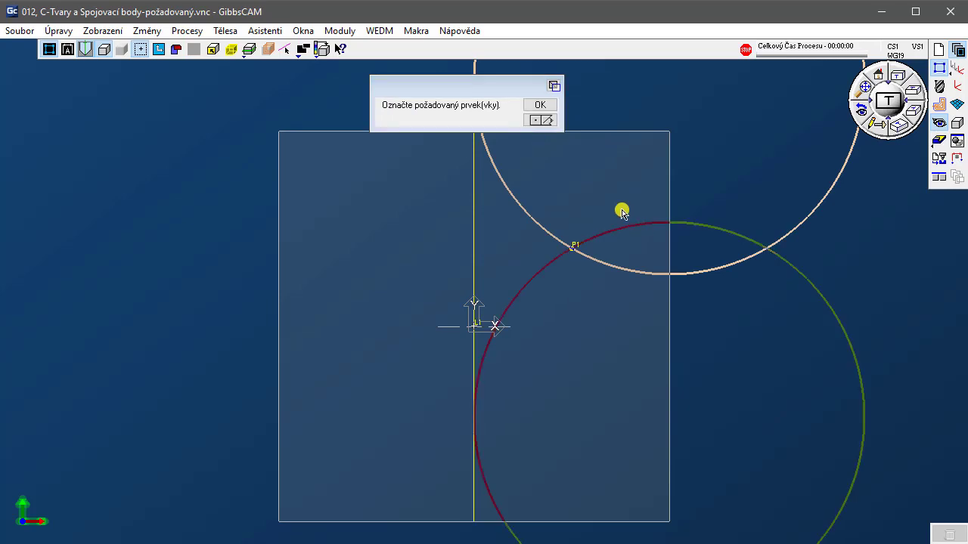
pyautogui.click(540, 105)
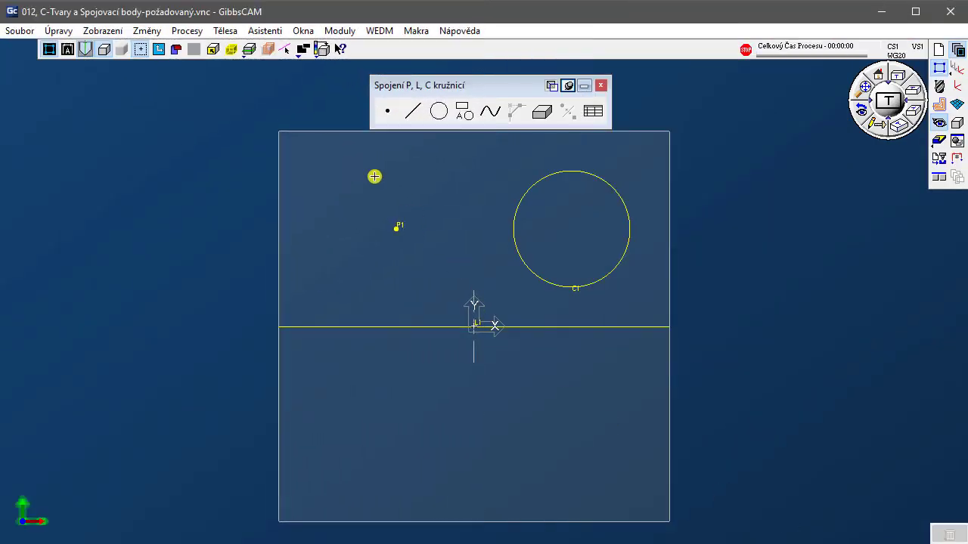
# Create a circle through point P1 and tangent to line L1 and circle C1, keeping the small solution between P1 and C1
pyautogui.moveTo(364, 171); pyautogui.dragTo(626, 348)
pyautogui.click(438, 111)
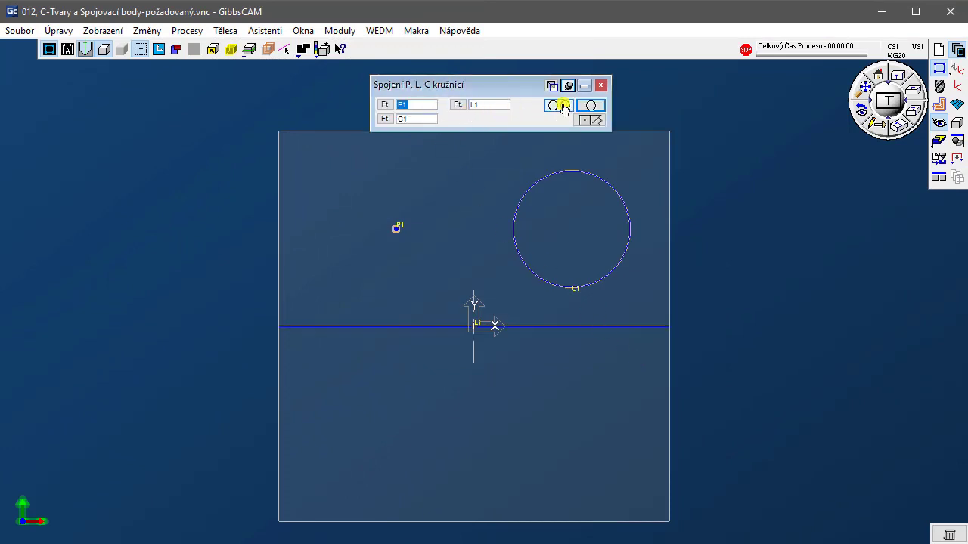
pyautogui.click(590, 105)
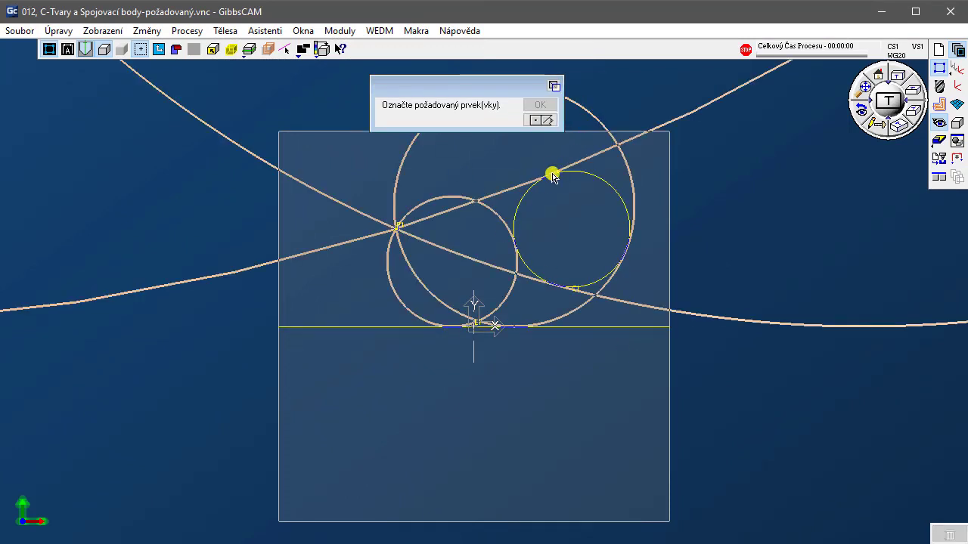
pyautogui.click(443, 198)
pyautogui.click(538, 108)
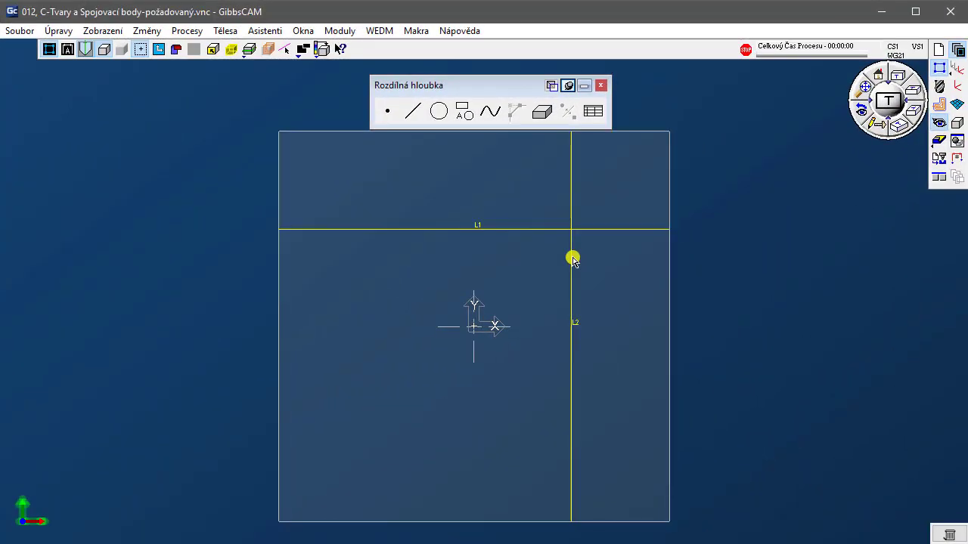
# Create both apparent intersection points of lines L1 and L2, one at the depth of each line
pyautogui.click(572, 259)
pyautogui.keyDown('shift'); pyautogui.click(555, 230); pyautogui.keyUp('shift')
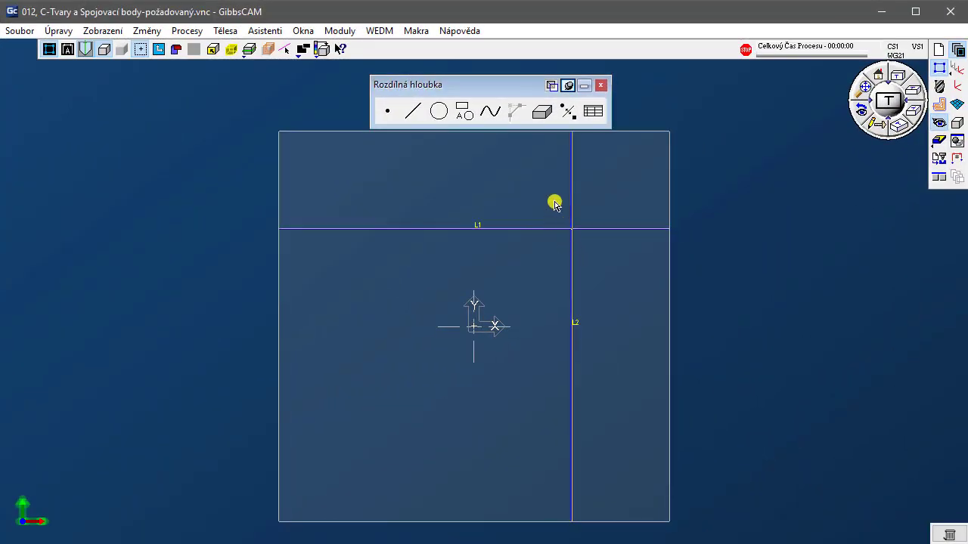
pyautogui.click(567, 111)
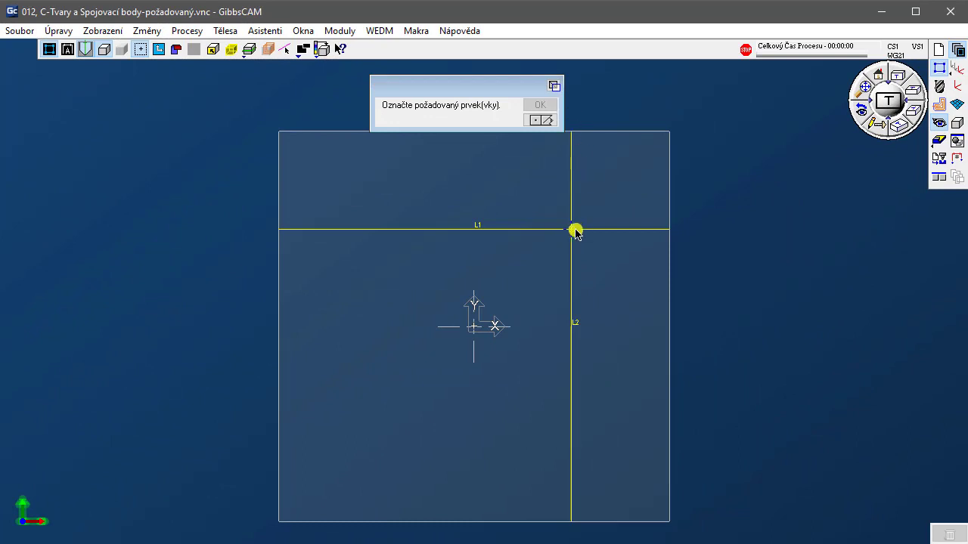
pyautogui.moveTo(681, 410); pyautogui.dragTo(836, 118, button='middle')
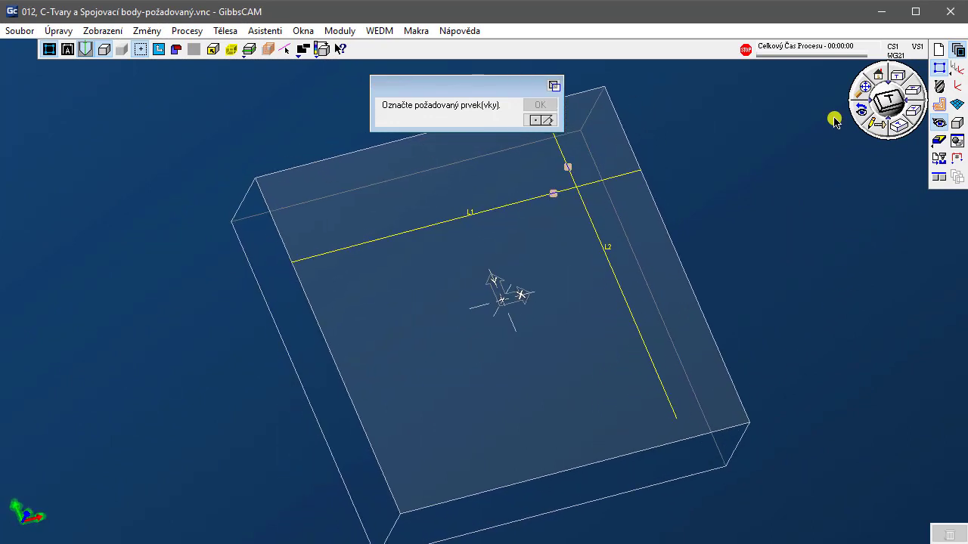
pyautogui.click(567, 168)
pyautogui.click(554, 194)
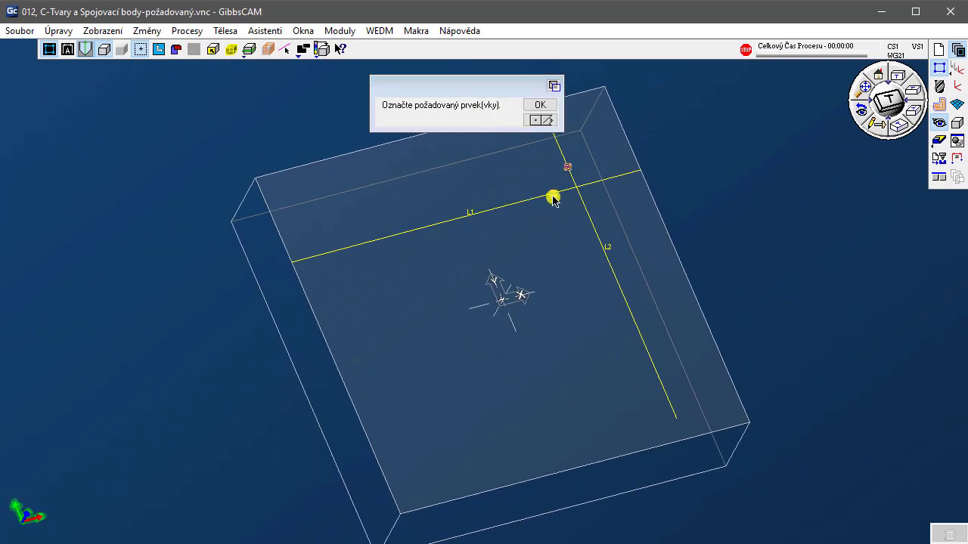
pyautogui.click(540, 105)
# Join points P1 and P2, which lie on lines L1 and L2 at different depths
pyautogui.moveTo(746, 376); pyautogui.dragTo(573, 259, button='middle')
pyautogui.click(540, 222)
pyautogui.keyDown('shift'); pyautogui.click(534, 268); pyautogui.keyUp('shift')
pyautogui.click(568, 113)
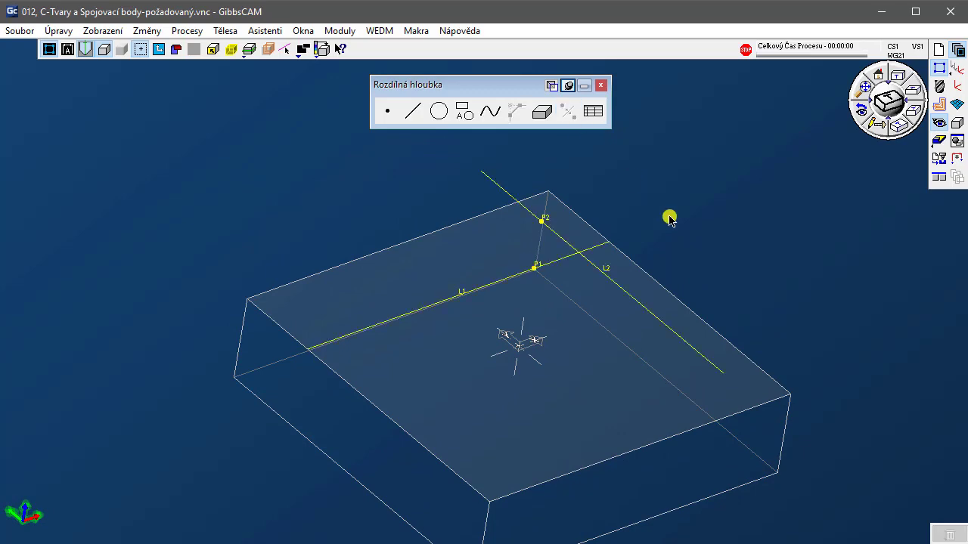